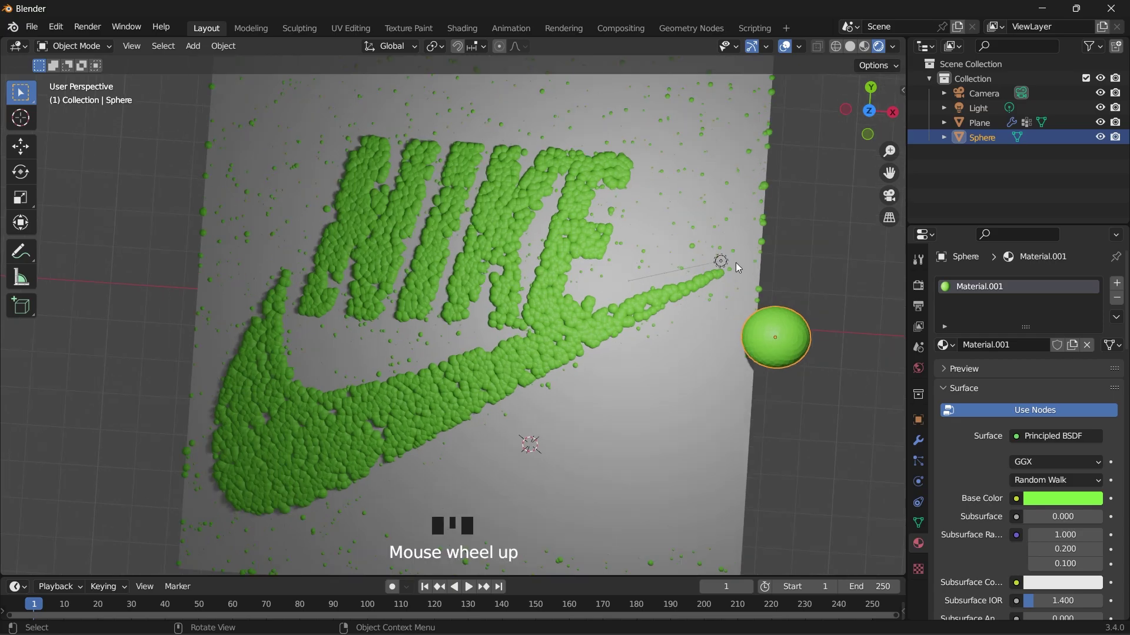
Step: Orbit and zoom around the finished Nike sphere scene, then open the plain Plane scene in Edit Mode
{"action": "left_click_drag", "start_coordinate": [870, 115], "coordinate": [853, 131]}
{"action": "scroll", "coordinate": [782, 185], "scroll_direction": "up", "scroll_amount": 1}
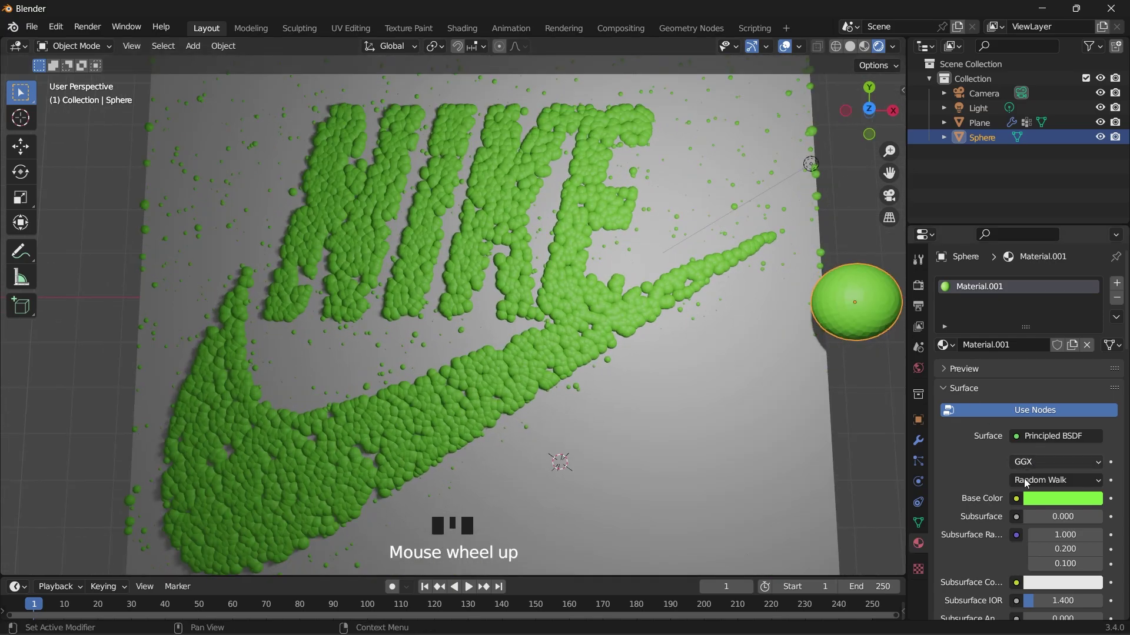
{"action": "left_click", "coordinate": [1059, 519]}
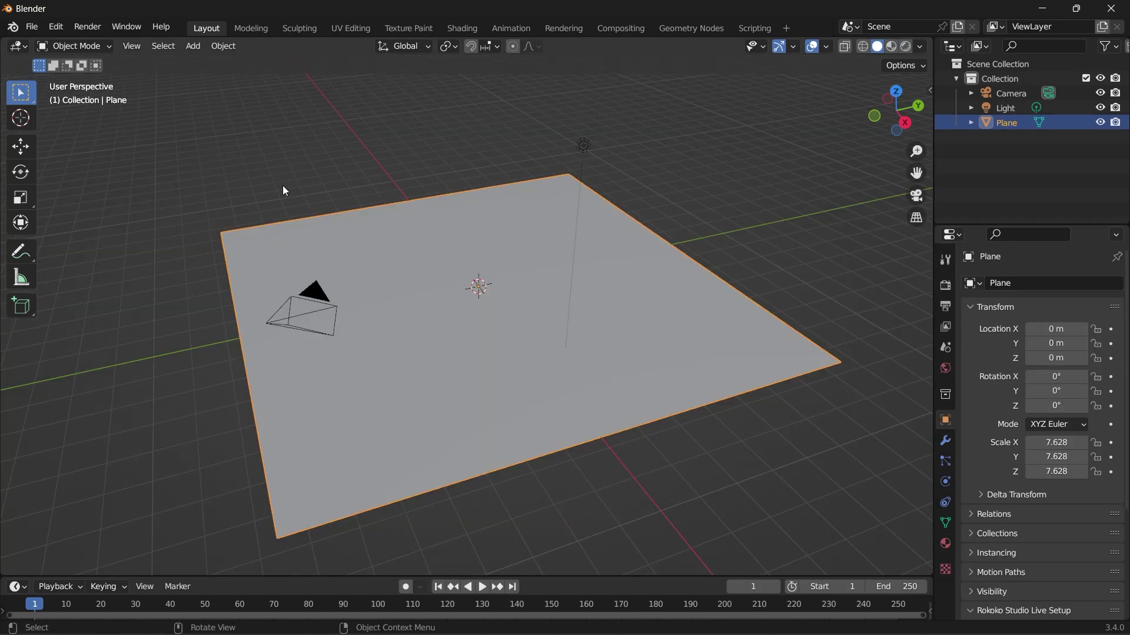
{"action": "key", "text": "Tab"}
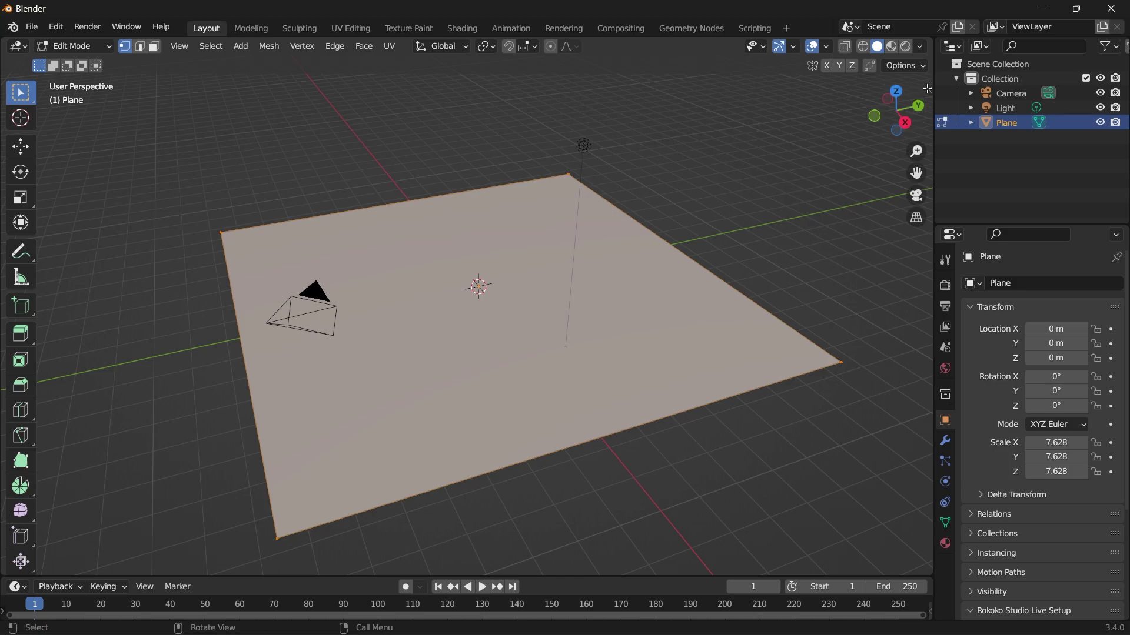
Step: Deselect the plane, switch to face select mode and select its single face
{"action": "left_click", "coordinate": [930, 89]}
{"action": "key", "text": "n"}
{"action": "left_click", "coordinate": [489, 313]}
{"action": "left_click", "coordinate": [462, 315]}
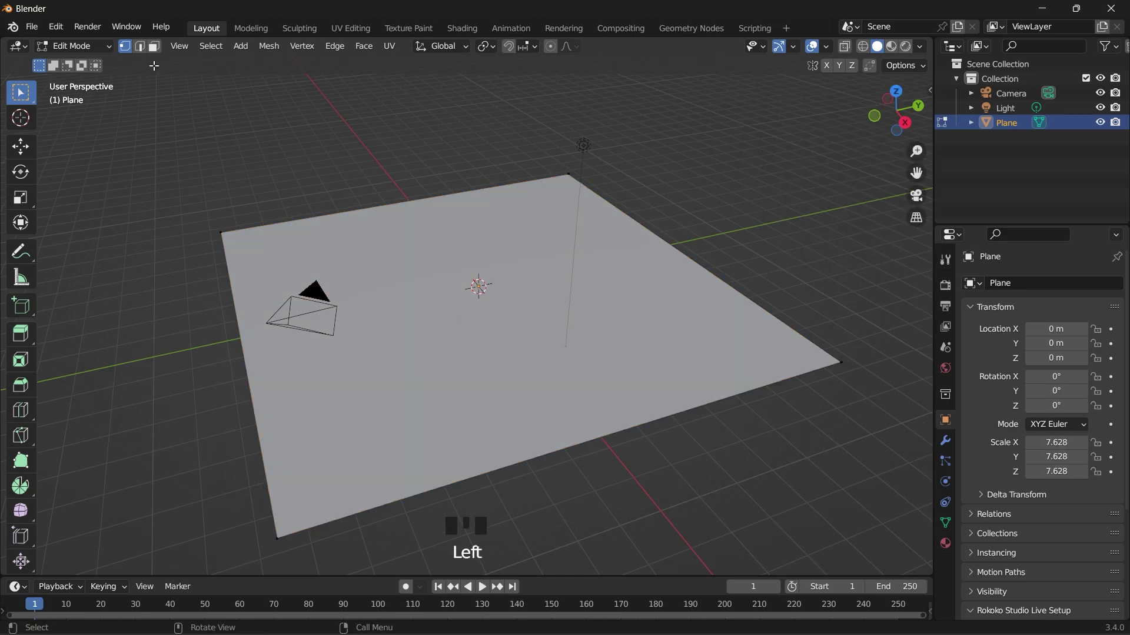
{"action": "left_click", "coordinate": [155, 46]}
{"action": "left_click", "coordinate": [479, 340]}
Step: Subdivide the face with 100 cuts, then deselect all faces
{"action": "right_click", "coordinate": [478, 342]}
{"action": "left_click", "coordinate": [426, 352]}
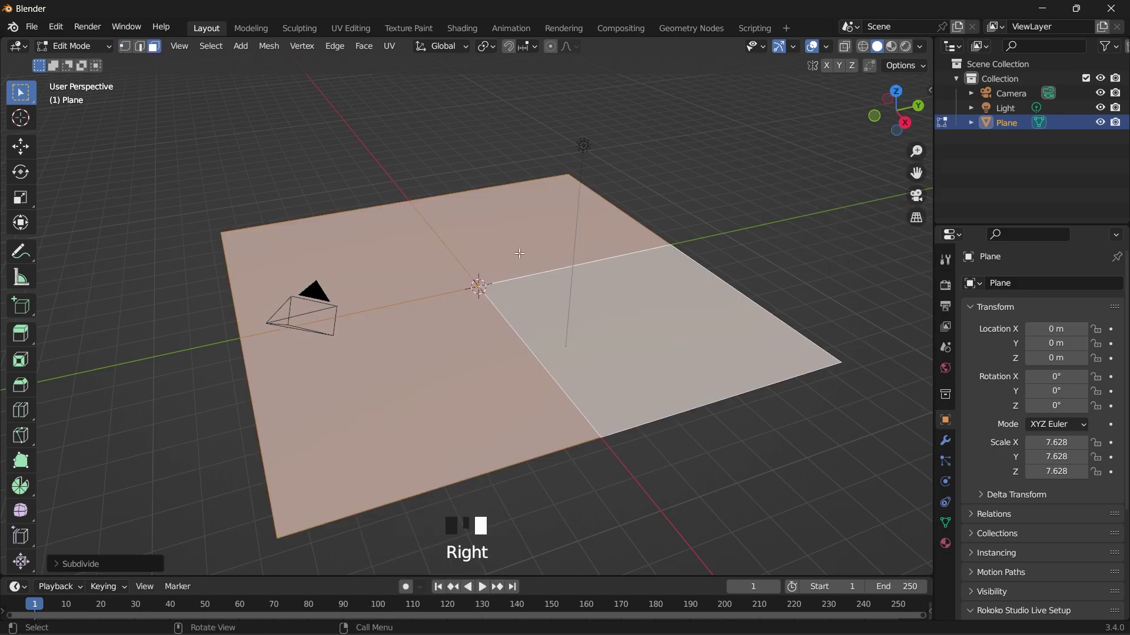
{"action": "left_click", "coordinate": [81, 565]}
{"action": "left_click", "coordinate": [194, 464]}
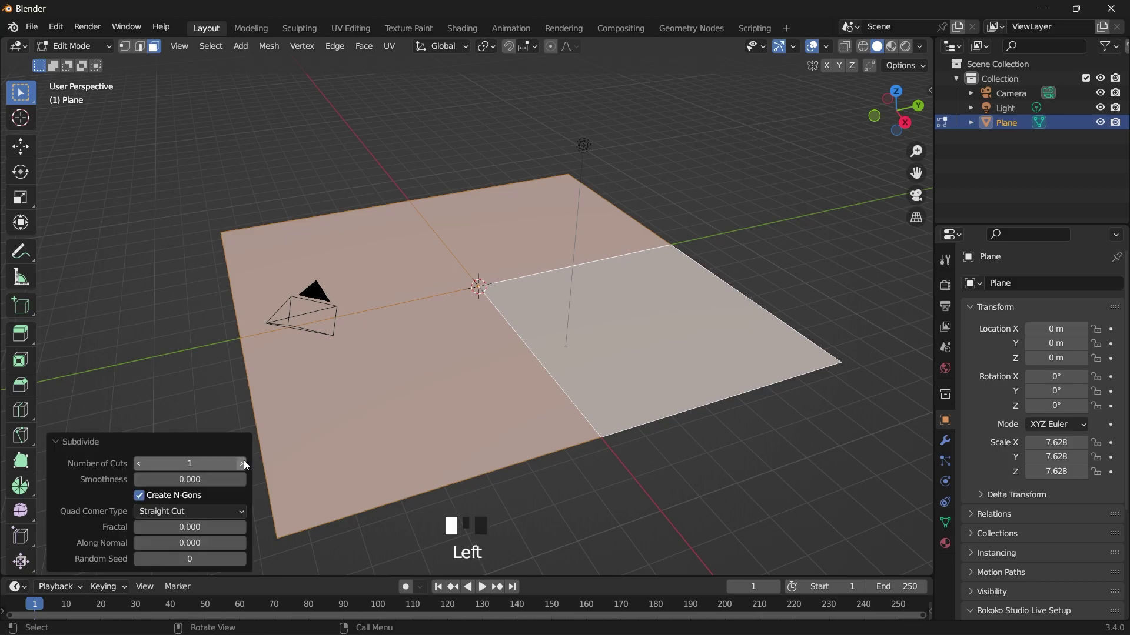
{"action": "type", "text": "100"}
{"action": "key", "text": "Return"}
{"action": "left_click", "coordinate": [196, 465]}
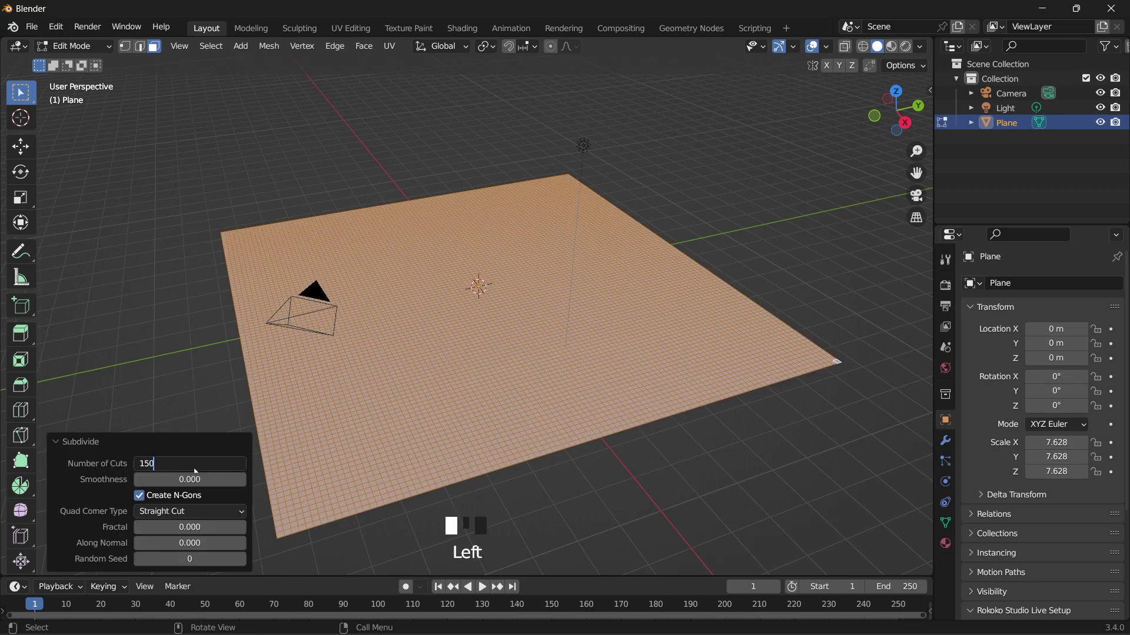
{"action": "type", "text": "150"}
{"action": "key", "text": "Escape"}
{"action": "left_click", "coordinate": [225, 392]}
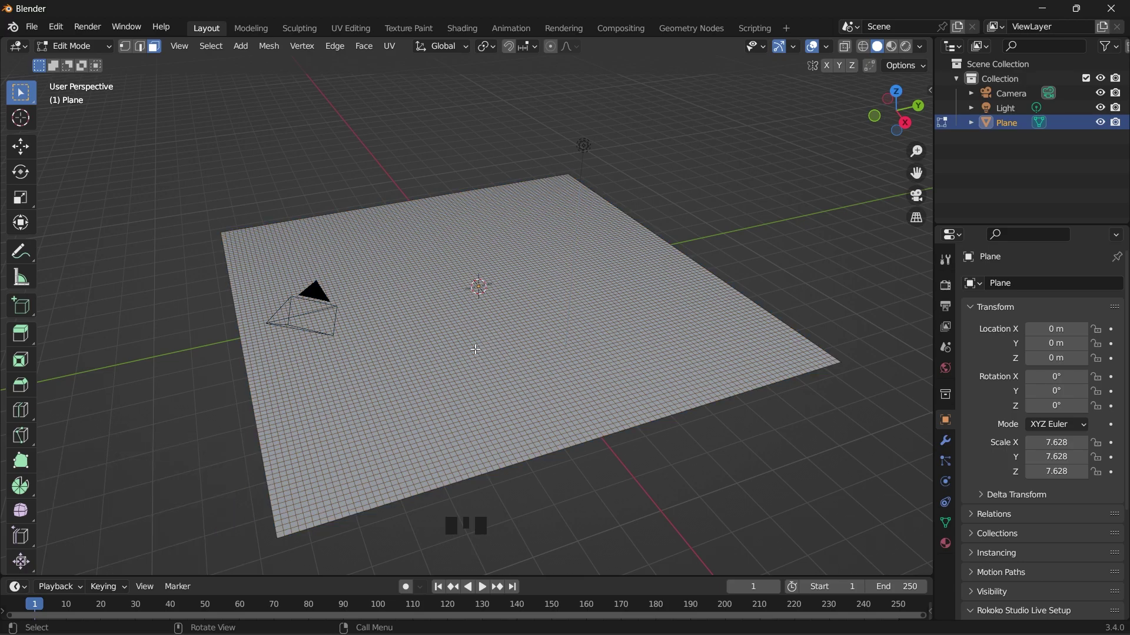
Step: Switch the plane from Edit Mode to Weight Paint mode
{"action": "middle_click_drag", "start_coordinate": [476, 349], "coordinate": [477, 362]}
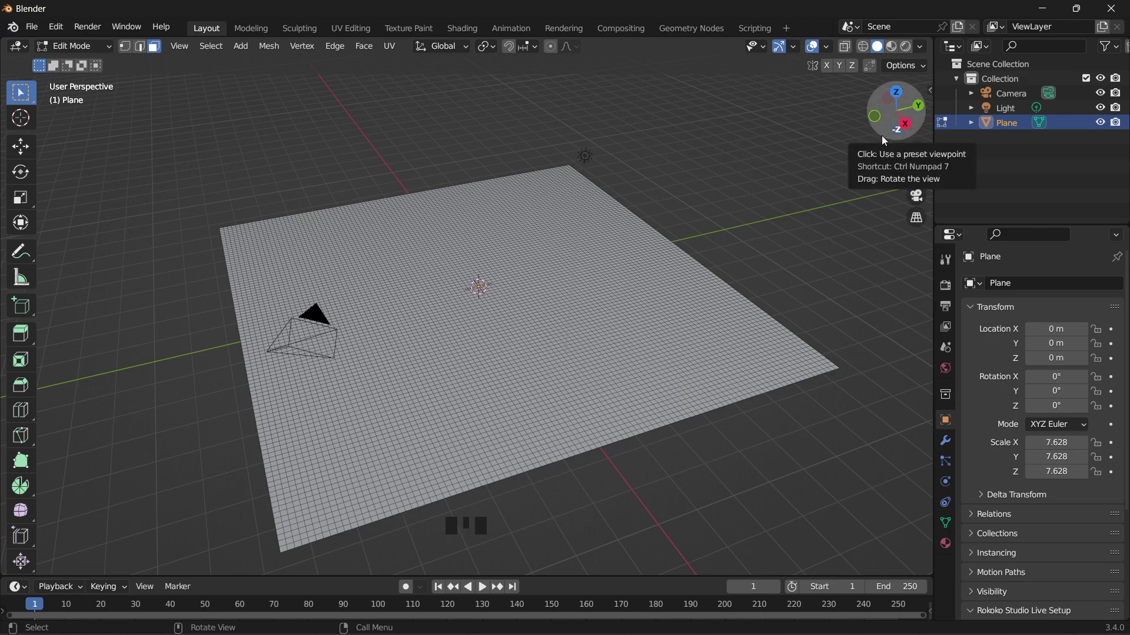
{"action": "left_click", "coordinate": [74, 46]}
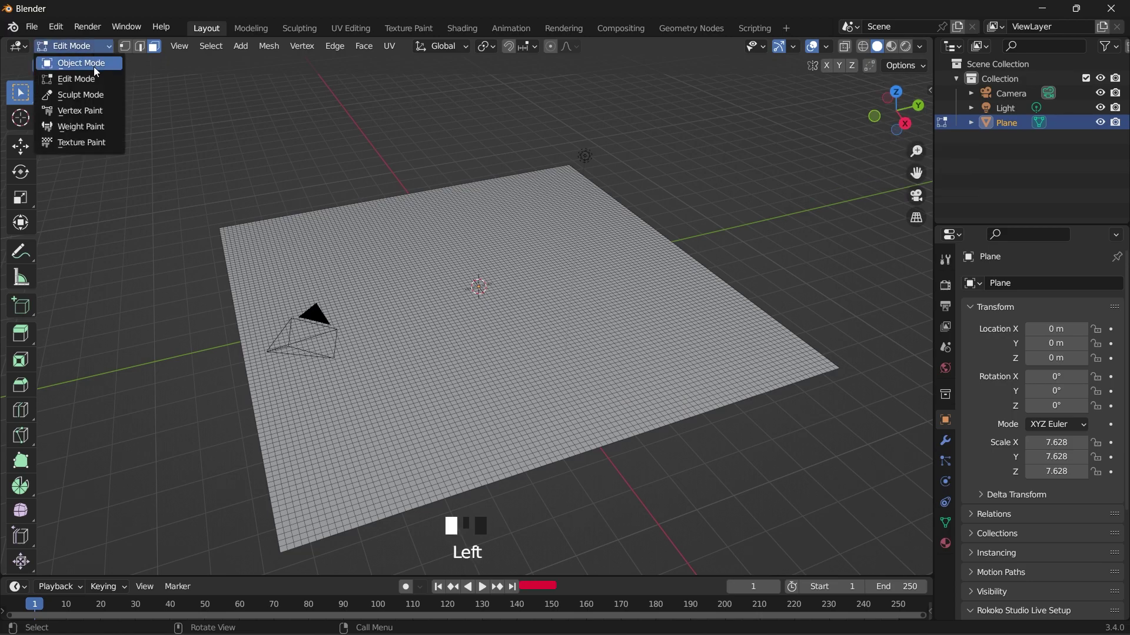
{"action": "left_click", "coordinate": [85, 124]}
{"action": "left_click_drag", "start_coordinate": [893, 113], "coordinate": [896, 117]}
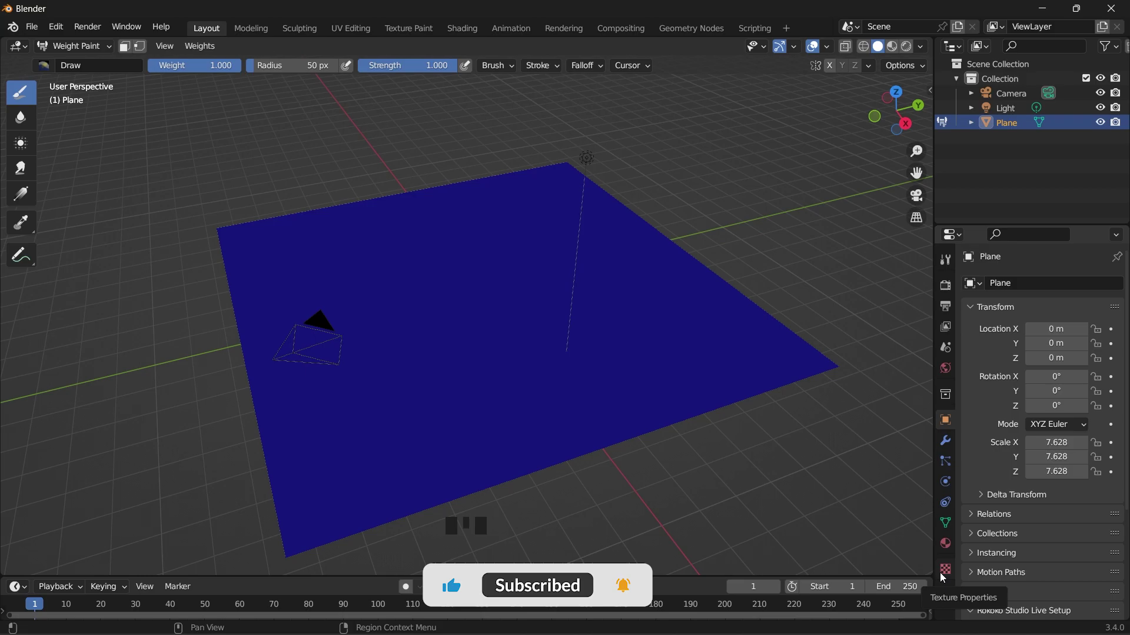
Step: Give the brush a new texture of type Image or Movie and browse for an image
{"action": "left_click", "coordinate": [942, 574]}
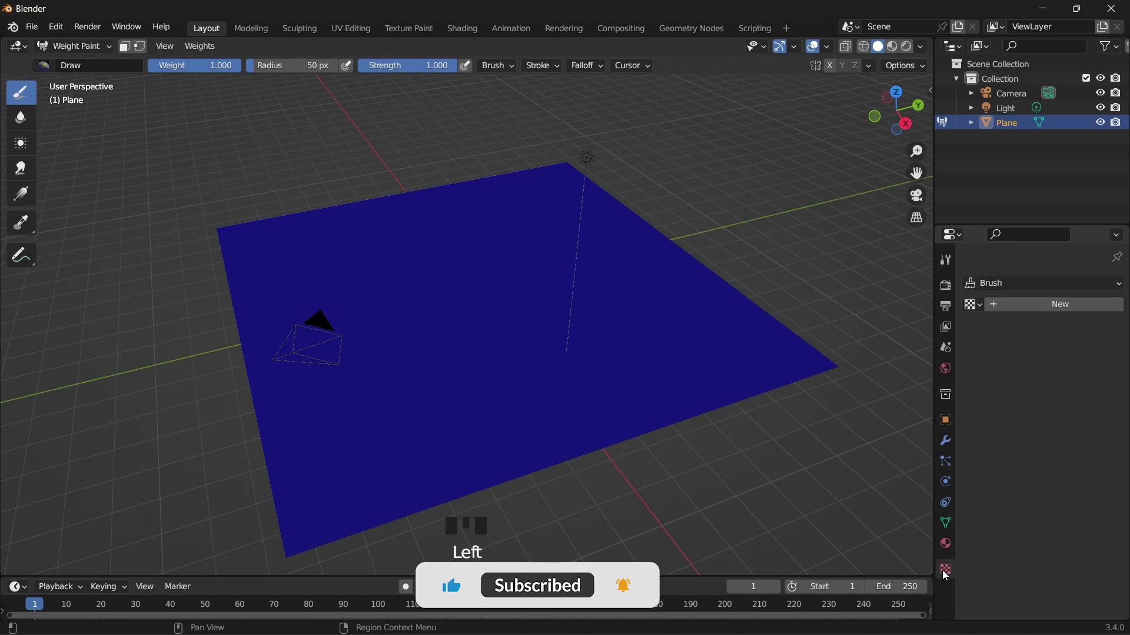
{"action": "left_click", "coordinate": [1035, 306]}
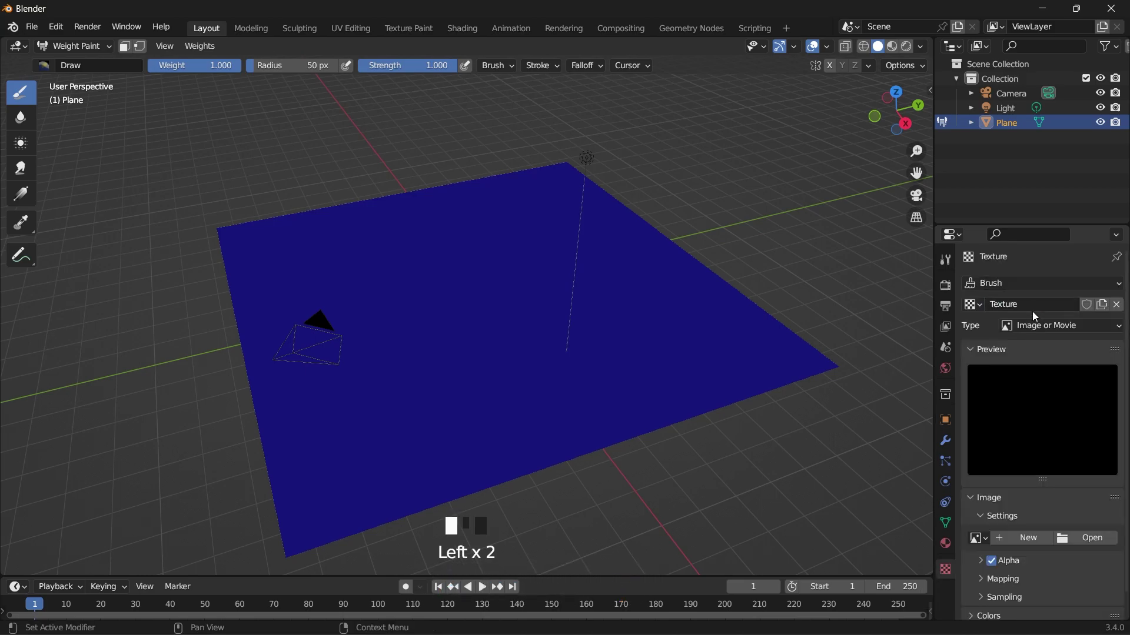
{"action": "left_click", "coordinate": [1044, 331]}
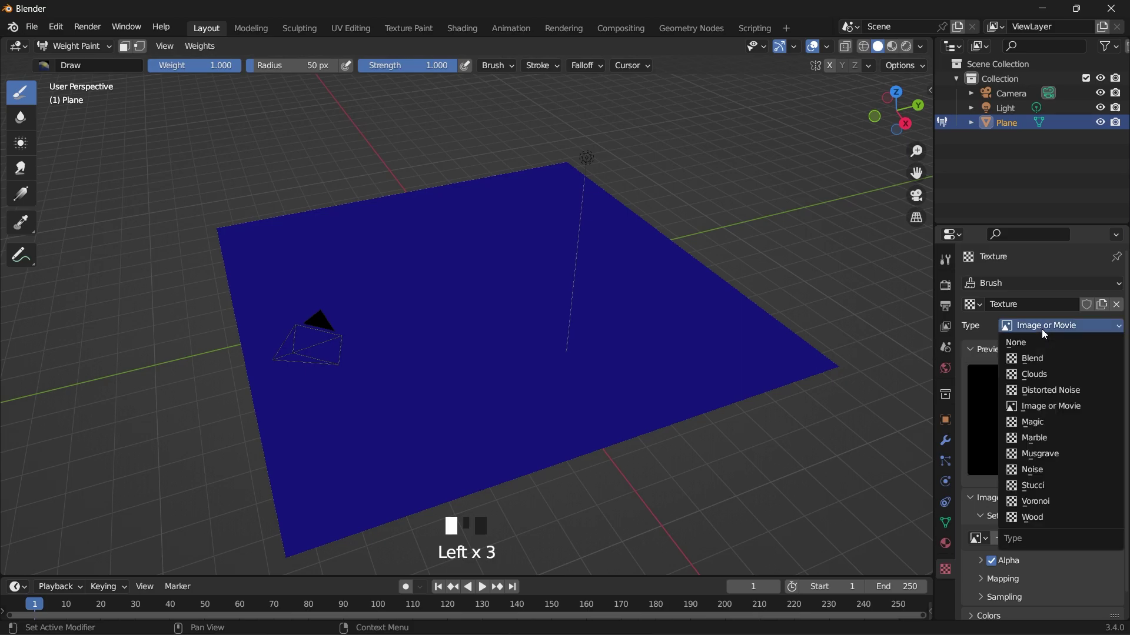
{"action": "left_click", "coordinate": [1046, 406]}
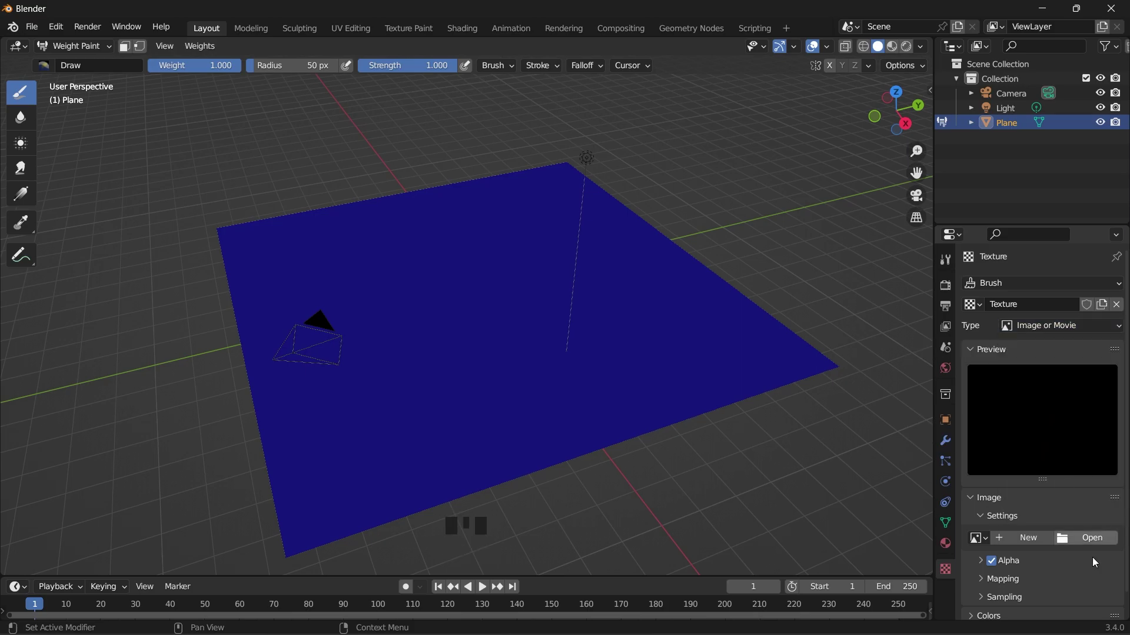
{"action": "left_click", "coordinate": [1087, 538]}
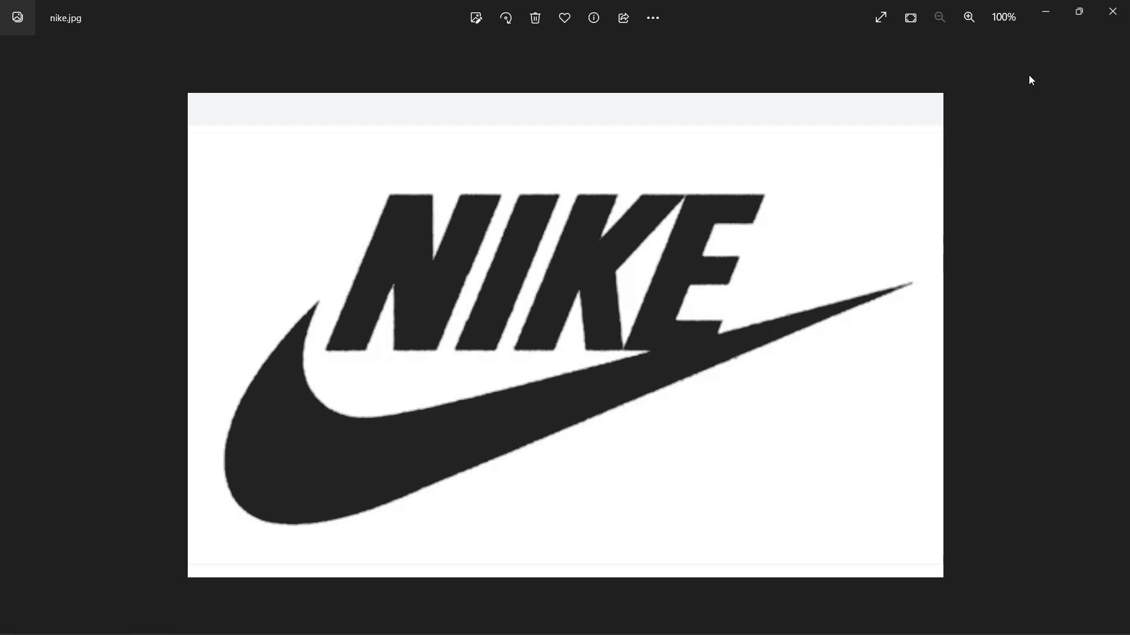
Step: Close the Photos preview of nike.jpg and return to Blender
{"action": "left_click", "coordinate": [1112, 12]}
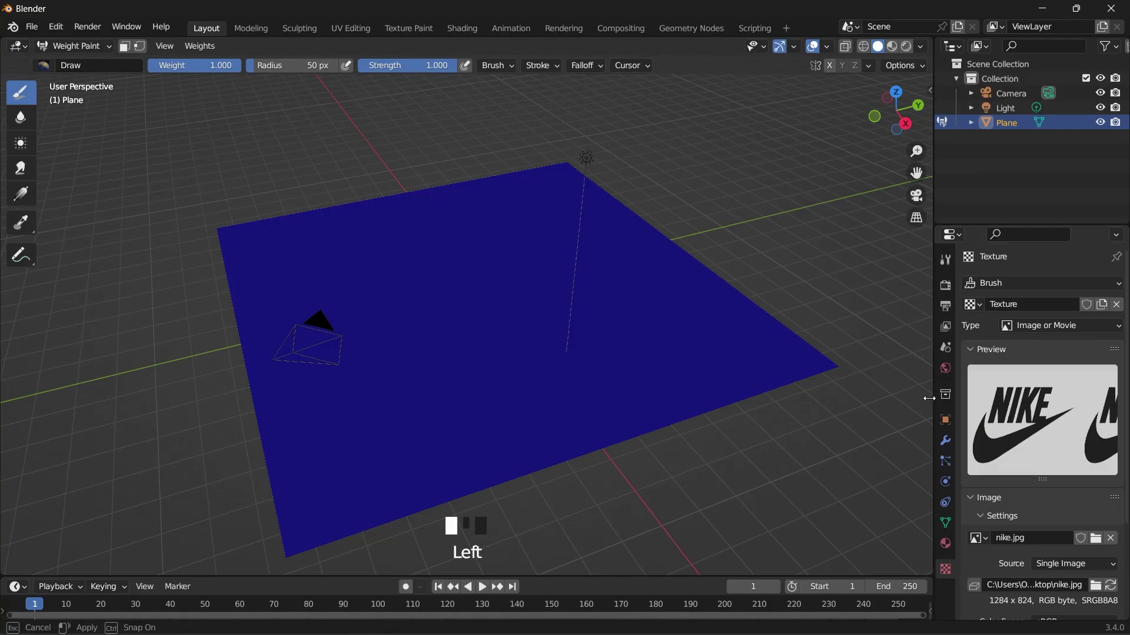
Step: Scroll through the brush texture settings to review the nike.jpg image source
{"action": "left_click", "coordinate": [1052, 561]}
{"action": "scroll", "coordinate": [1037, 540], "scroll_direction": "down", "scroll_amount": 3}
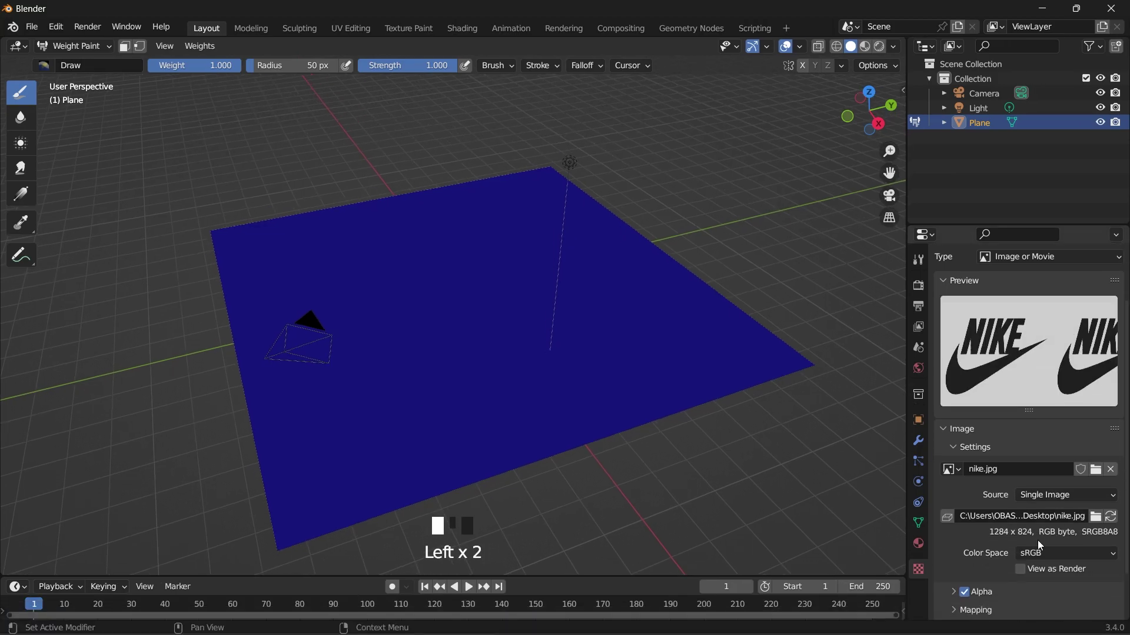
{"action": "scroll", "coordinate": [978, 541], "scroll_direction": "down", "scroll_amount": 2}
{"action": "left_click", "coordinate": [1051, 440]}
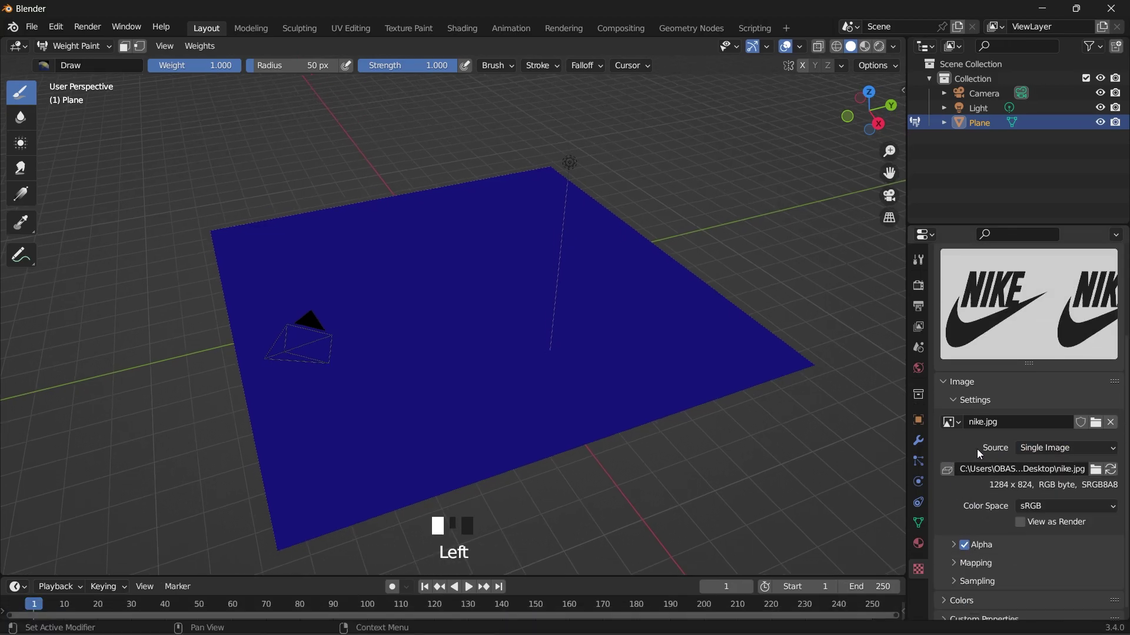
Step: Set the image texture's Extension to Clip, then return the plane to Object Mode
{"action": "left_click", "coordinate": [958, 555]}
{"action": "scroll", "coordinate": [971, 547], "scroll_direction": "down", "scroll_amount": 1}
{"action": "left_click", "coordinate": [1017, 577]}
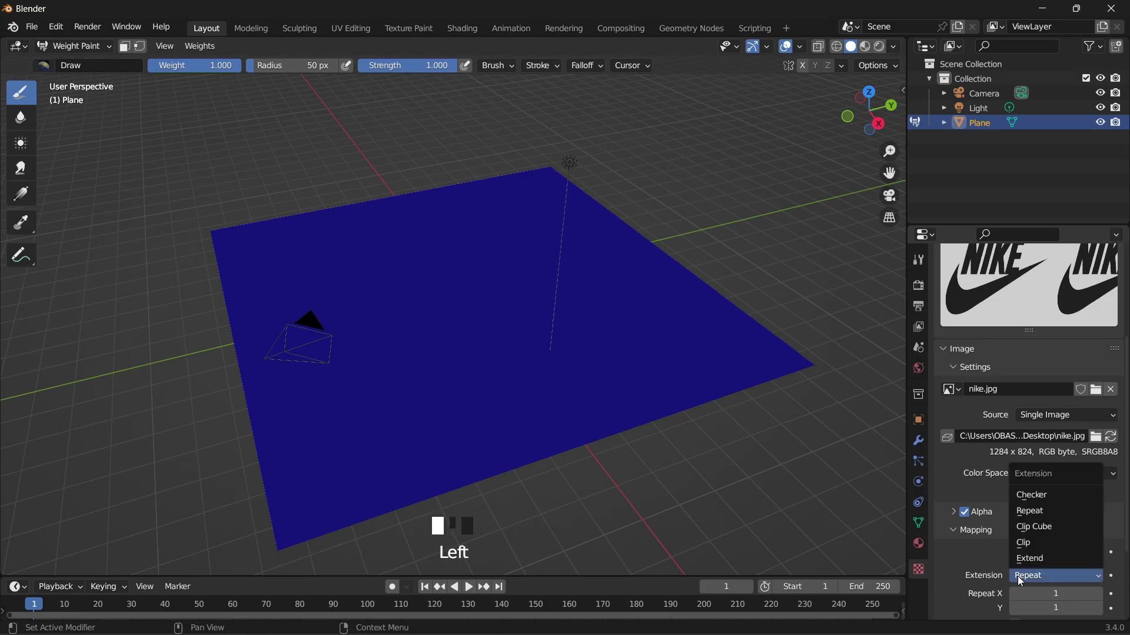
{"action": "left_click", "coordinate": [1031, 543]}
{"action": "left_click", "coordinate": [1039, 575]}
{"action": "left_click", "coordinate": [1036, 527]}
{"action": "left_click", "coordinate": [1039, 575]}
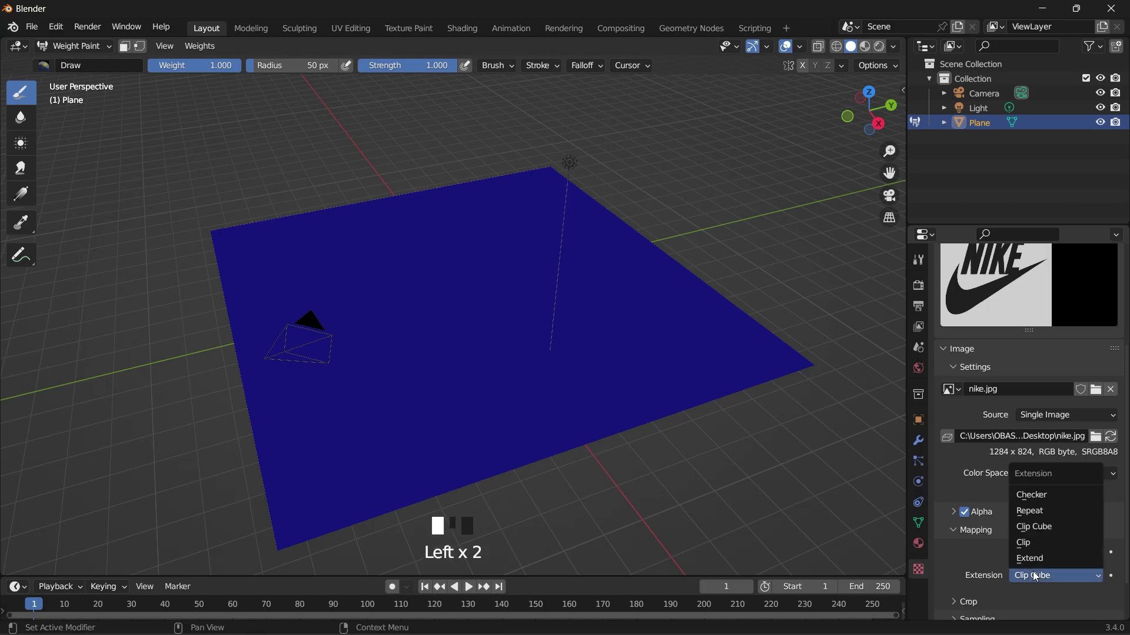
{"action": "left_click", "coordinate": [1029, 546]}
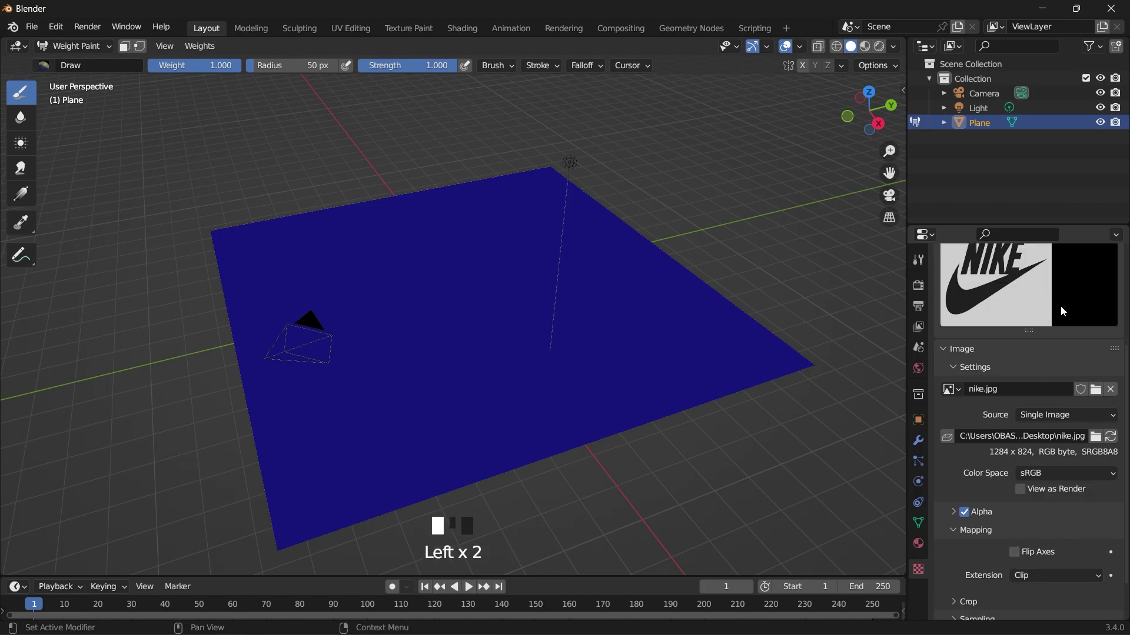
{"action": "scroll", "coordinate": [1042, 331], "scroll_direction": "up", "scroll_amount": 3}
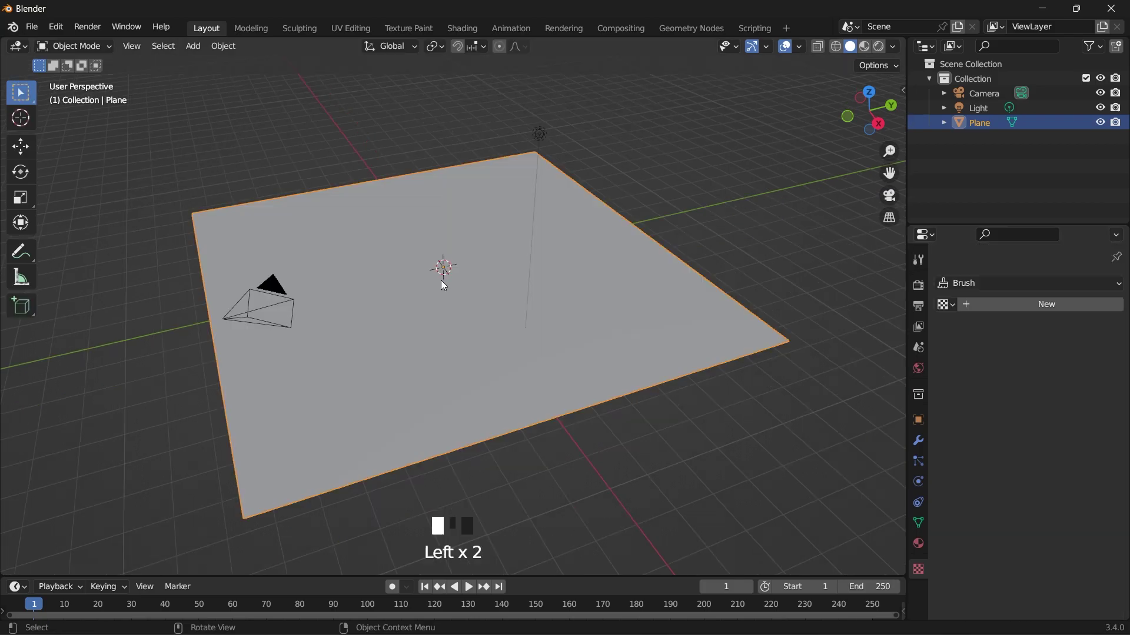
{"action": "left_click", "coordinate": [443, 282]}
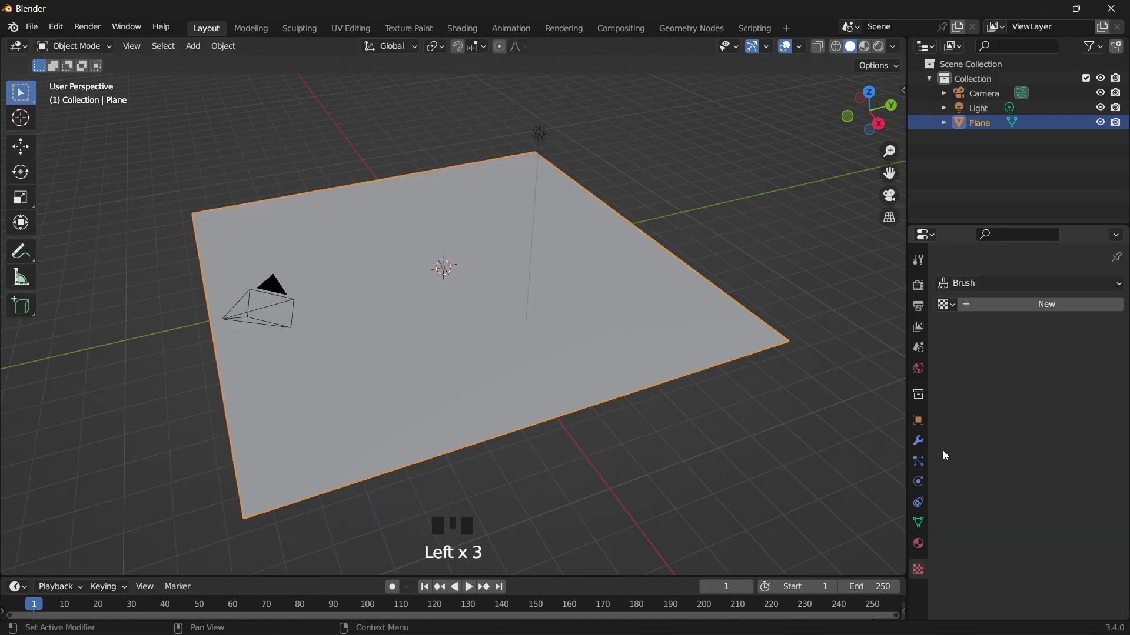
Step: Add a Vertex Weight Edit modifier, then select all plane vertices in Edit Mode
{"action": "left_click", "coordinate": [919, 442]}
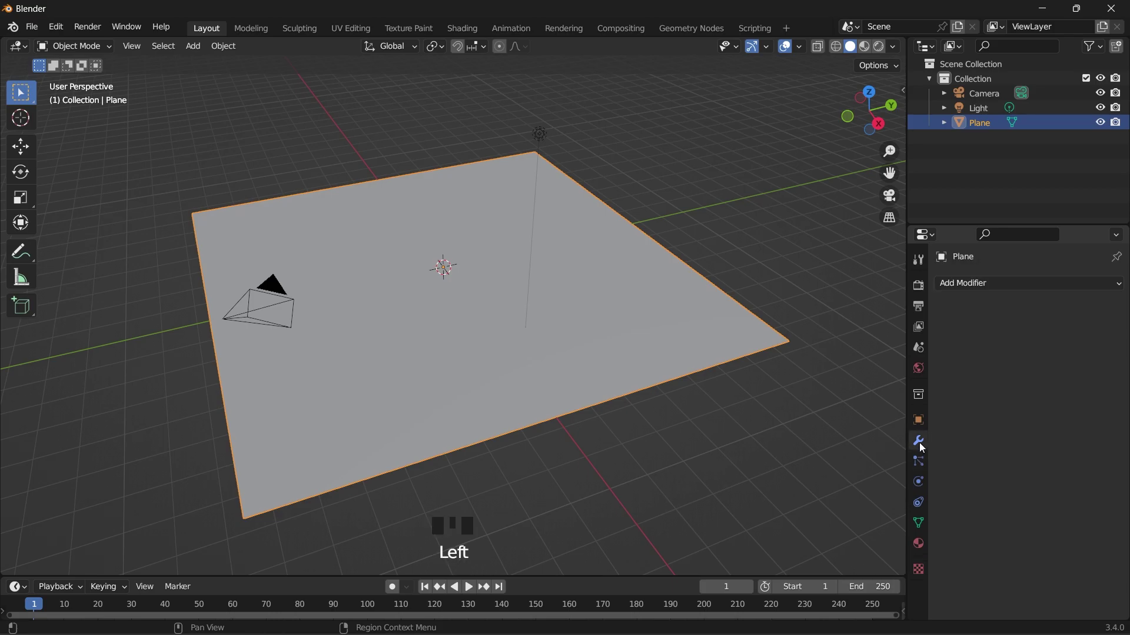
{"action": "left_click", "coordinate": [973, 287]}
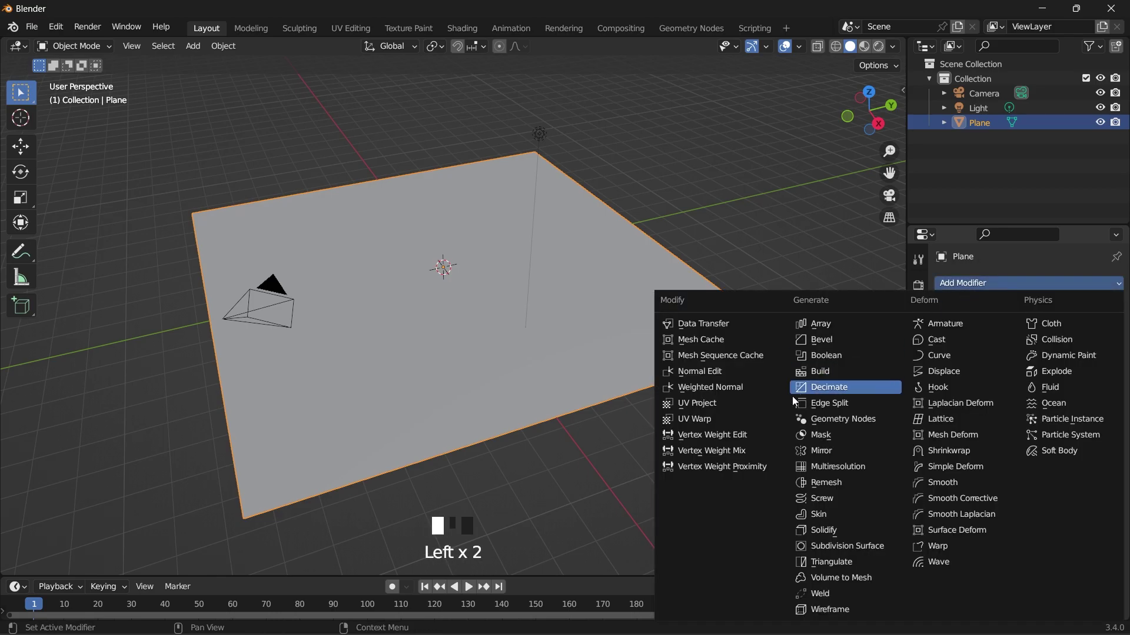
{"action": "left_click", "coordinate": [751, 436]}
{"action": "left_click", "coordinate": [82, 46]}
{"action": "left_click", "coordinate": [82, 79]}
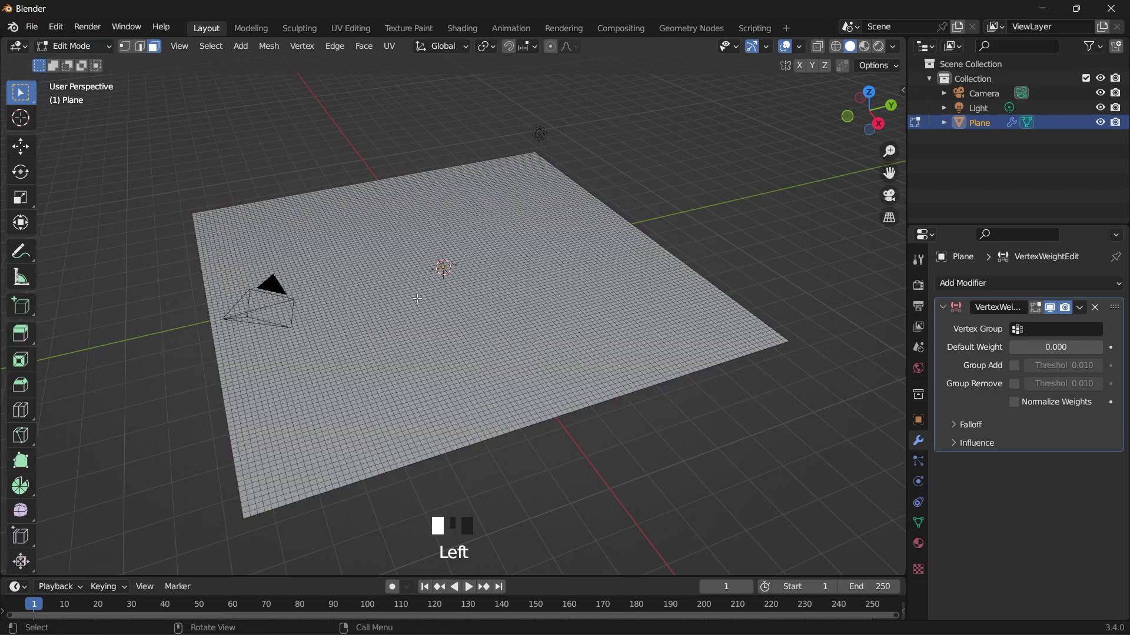
{"action": "key", "text": "a"}
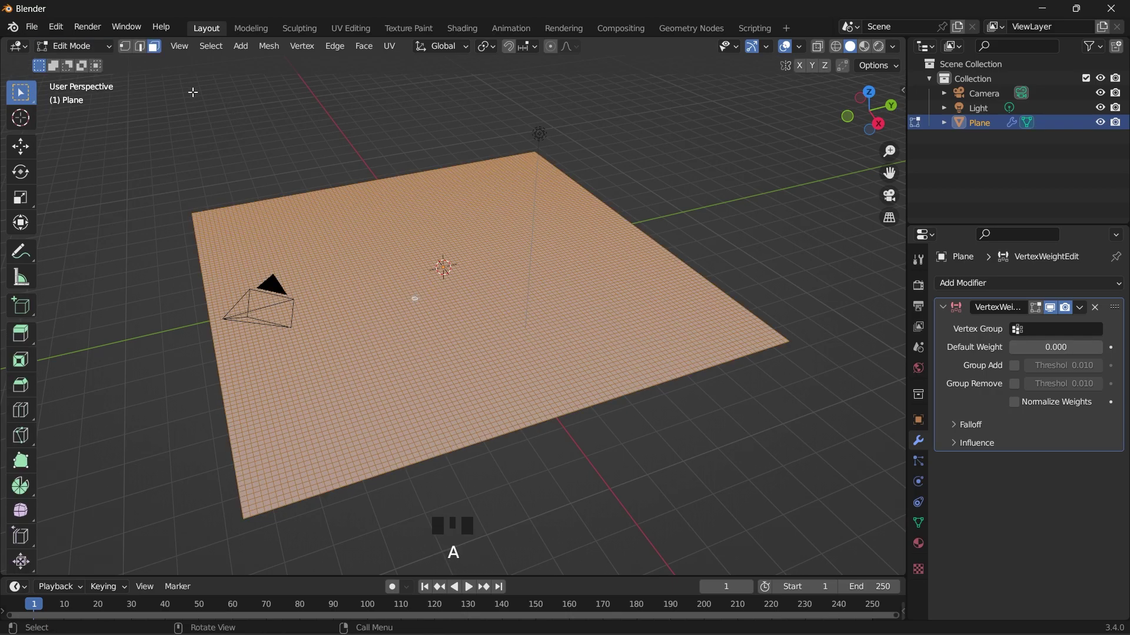
{"action": "left_click", "coordinate": [125, 46]}
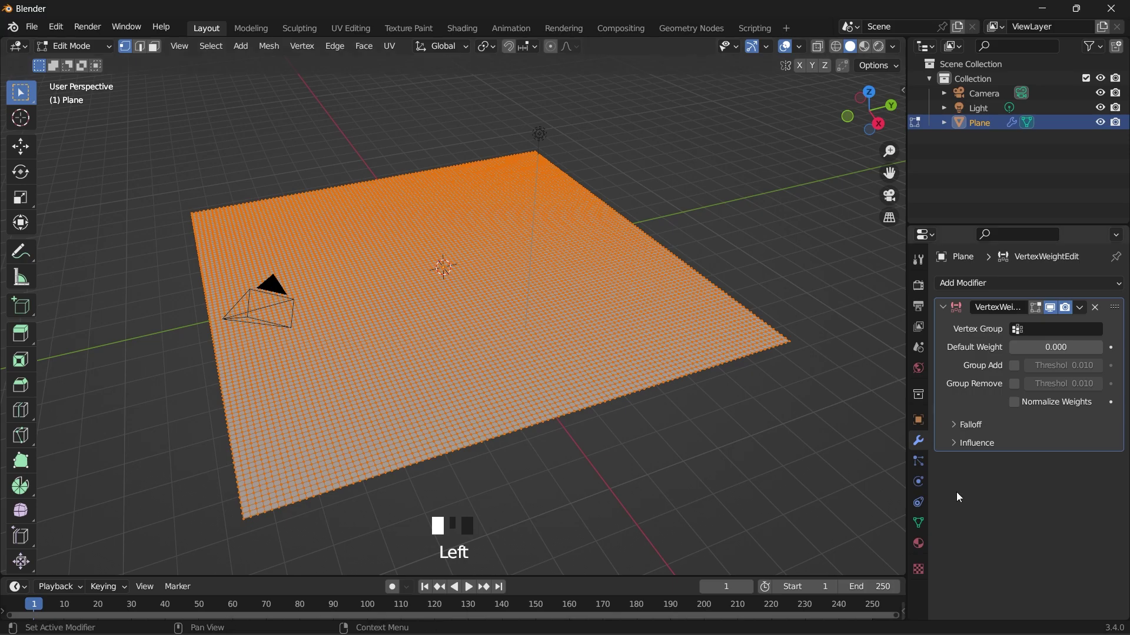
Step: Create a new vertex group named Group and assign all selected vertices to it
{"action": "left_click", "coordinate": [919, 569]}
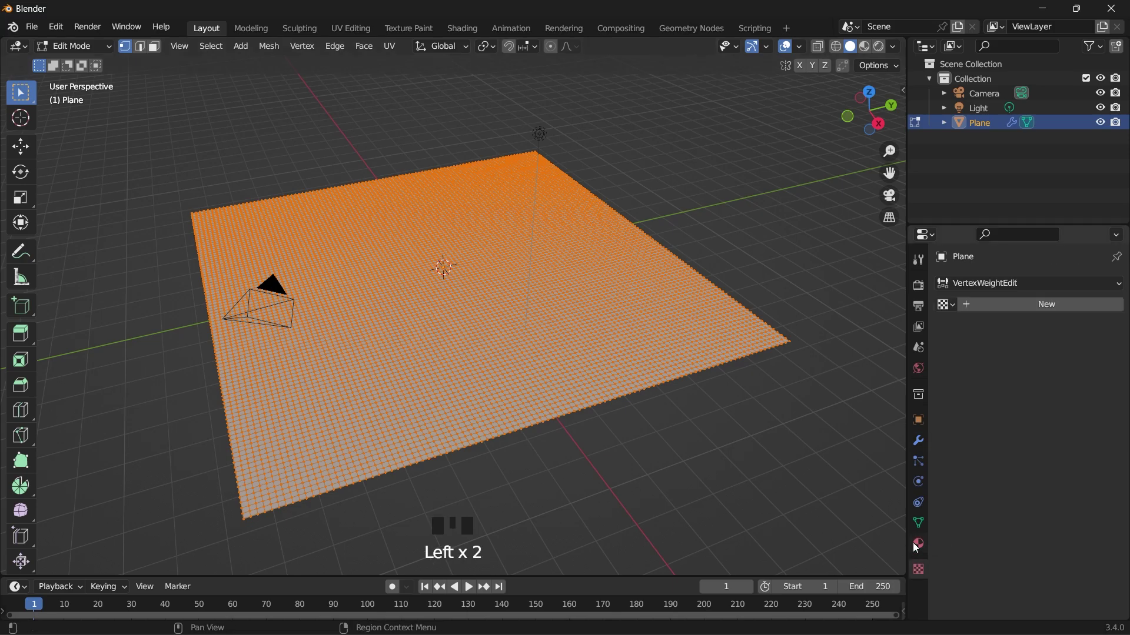
{"action": "left_click", "coordinate": [918, 546]}
{"action": "left_click", "coordinate": [918, 525]}
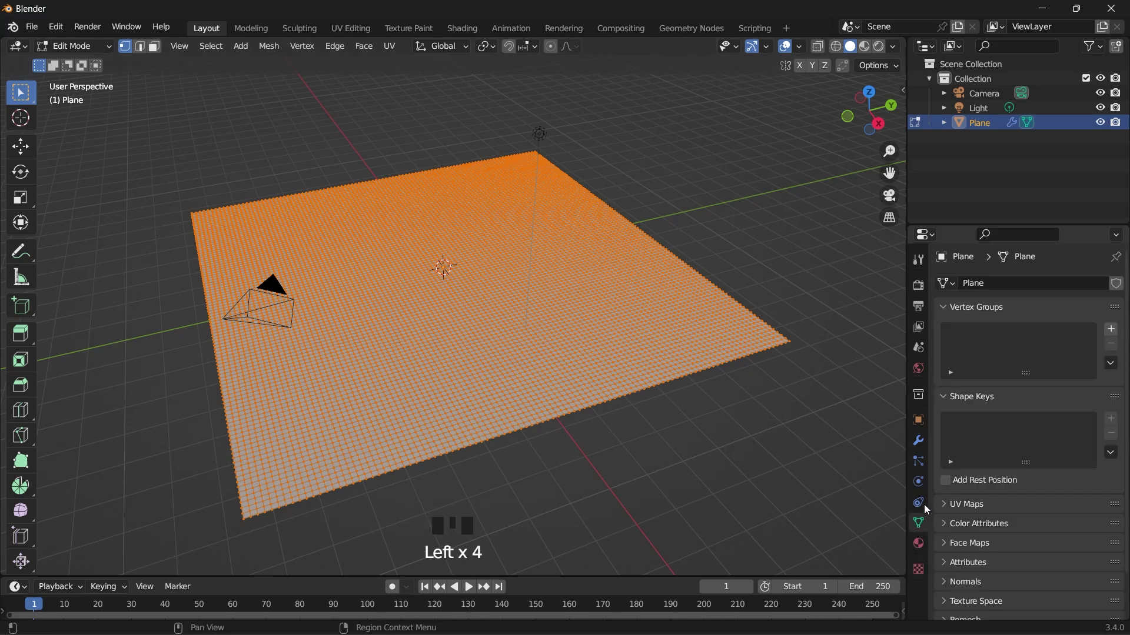
{"action": "left_click", "coordinate": [1111, 330]}
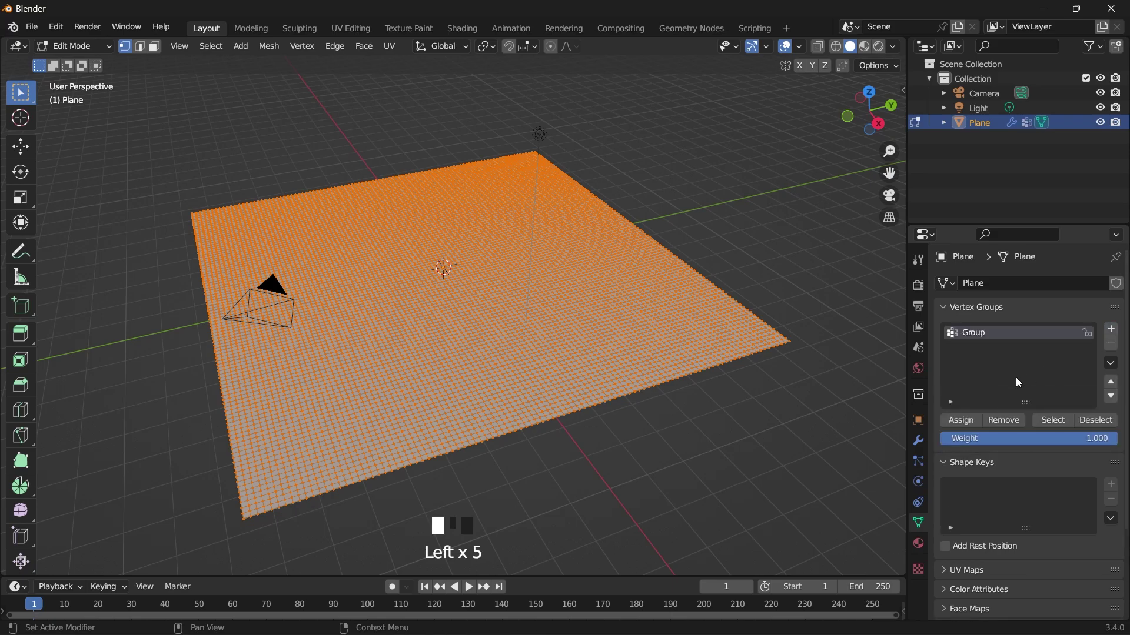
{"action": "left_click", "coordinate": [962, 420]}
Step: Back in Object Mode, set the Vertex Weight Edit modifier's vertex group to Group
{"action": "left_click_drag", "start_coordinate": [94, 46], "coordinate": [77, 35]}
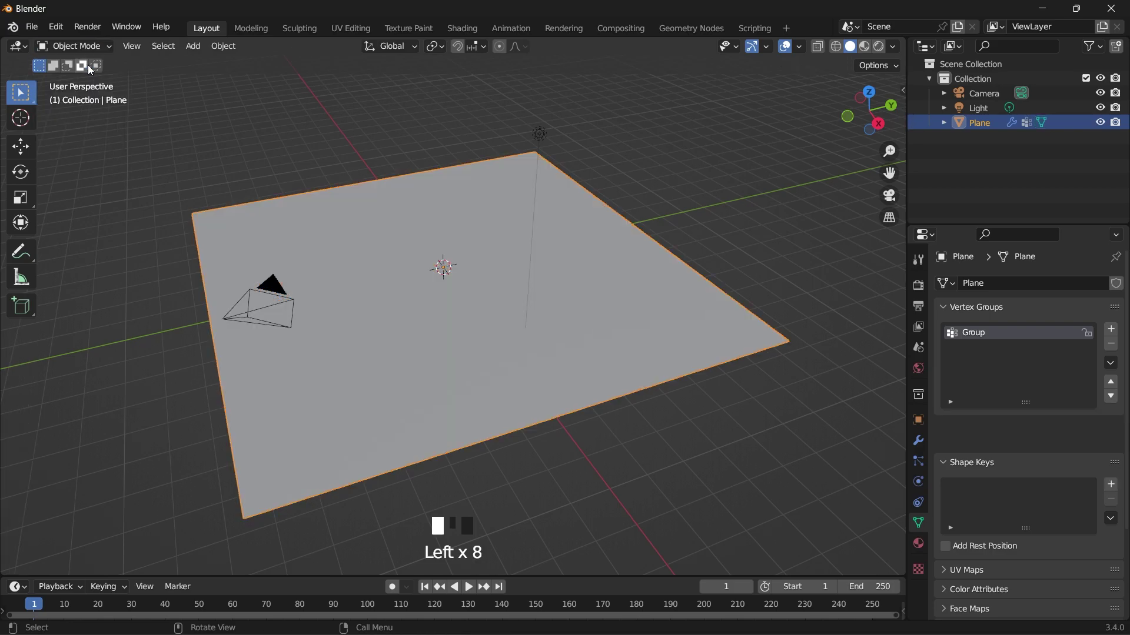
{"action": "left_click", "coordinate": [919, 442]}
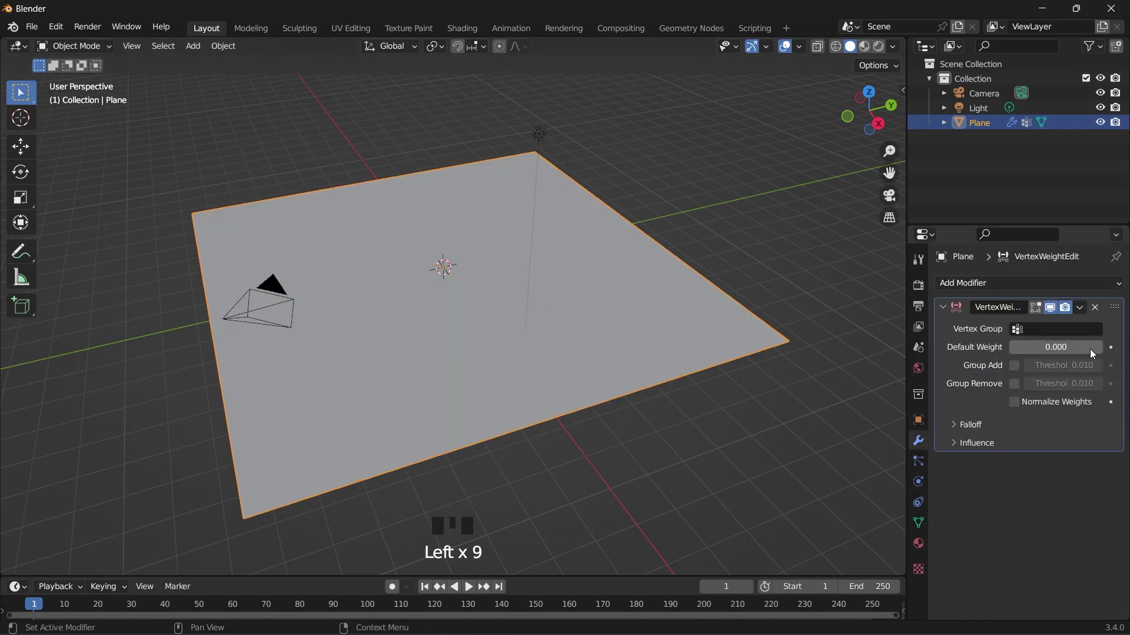
{"action": "left_click_drag", "start_coordinate": [1017, 336], "coordinate": [993, 355]}
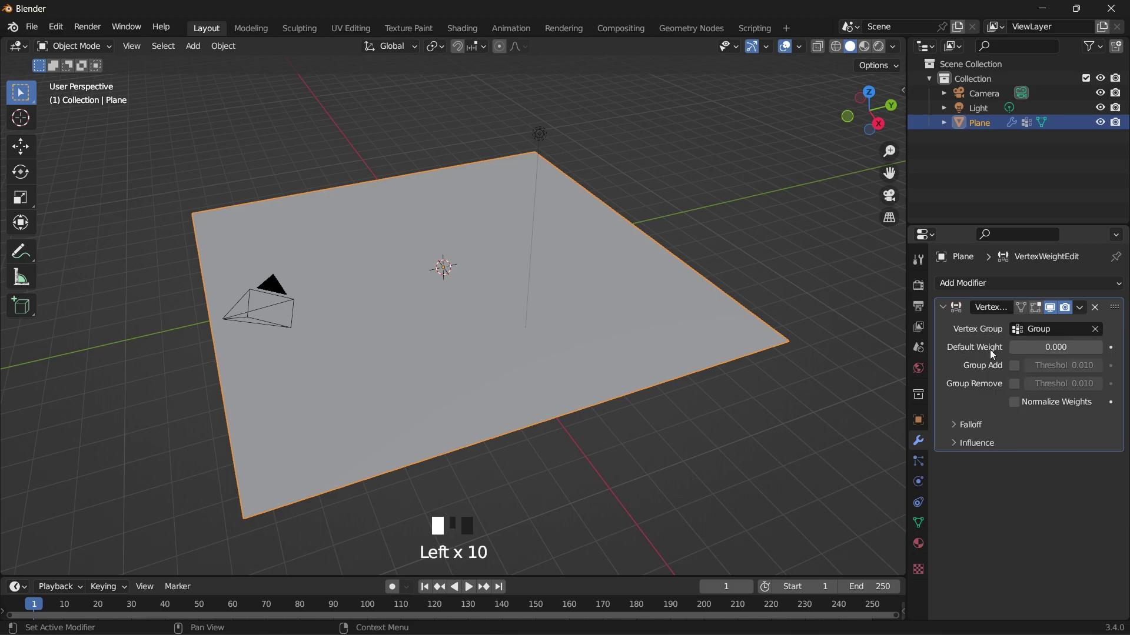
{"action": "left_click", "coordinate": [71, 47]}
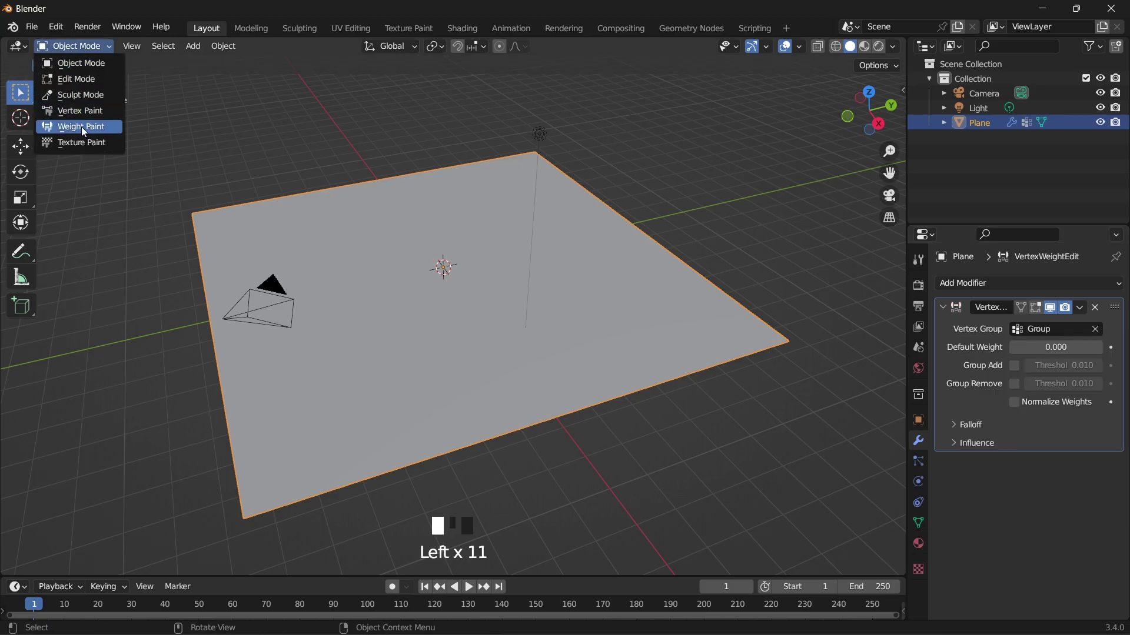
Step: Enter Weight Paint mode and pick Texture as the modifier's mask texture
{"action": "left_click_drag", "start_coordinate": [84, 135], "coordinate": [83, 128]}
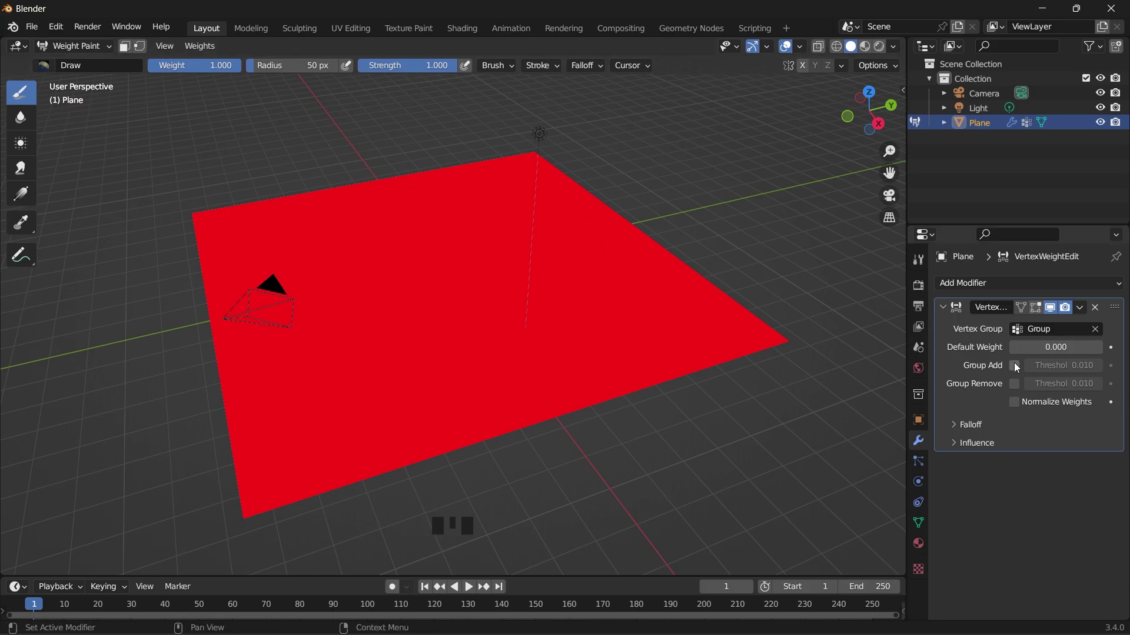
{"action": "left_click", "coordinate": [954, 443]}
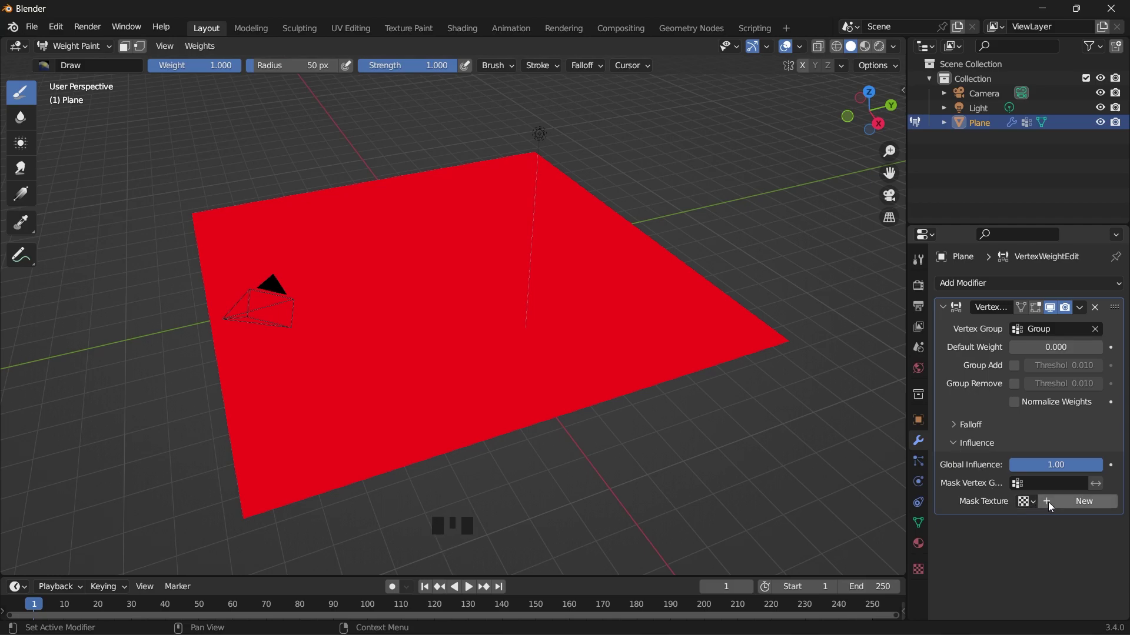
{"action": "left_click", "coordinate": [1024, 501]}
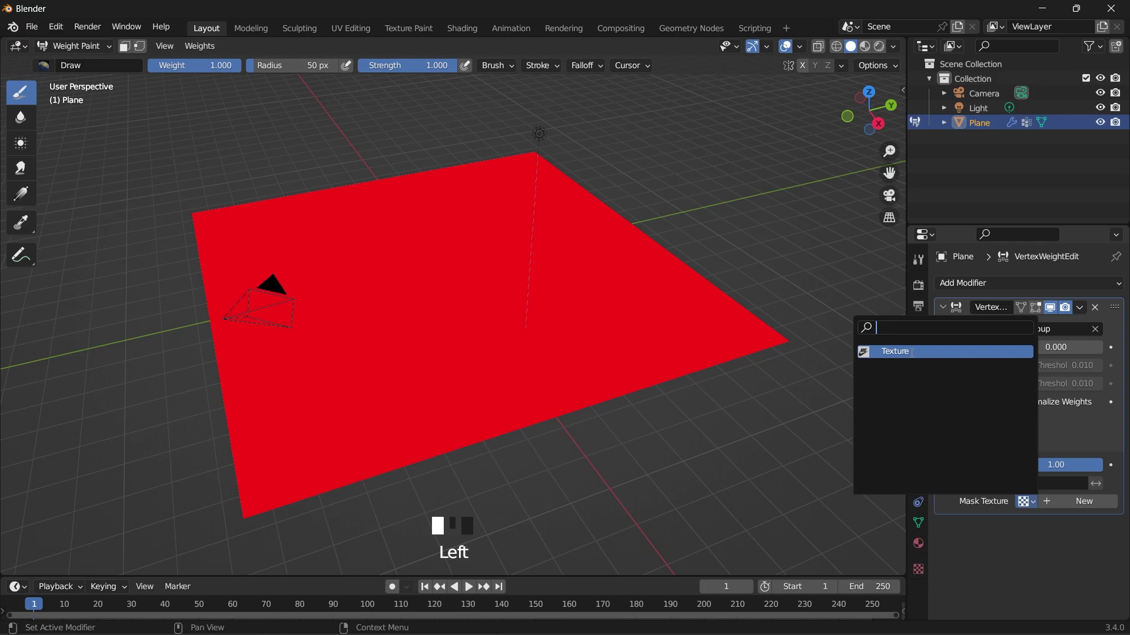
{"action": "left_click", "coordinate": [941, 351]}
Step: Enable Normalize Weights, Group Remove and Group Add, and expand the Falloff options
{"action": "left_click", "coordinate": [1014, 402]}
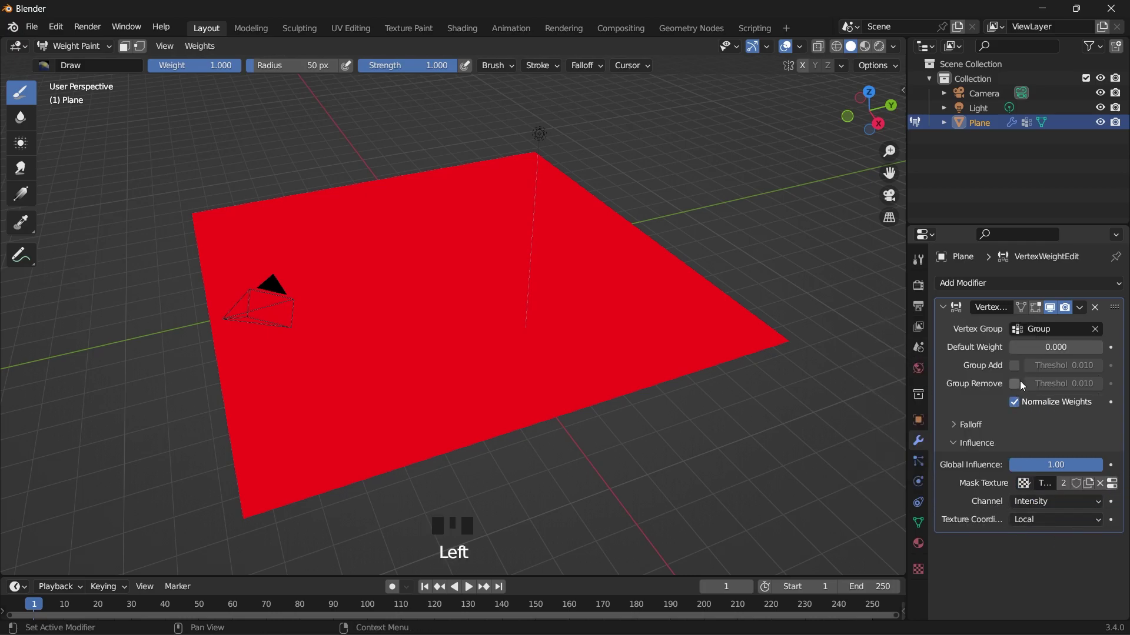
{"action": "left_click", "coordinate": [1013, 384]}
{"action": "left_click", "coordinate": [1014, 365]}
{"action": "left_click", "coordinate": [953, 424]}
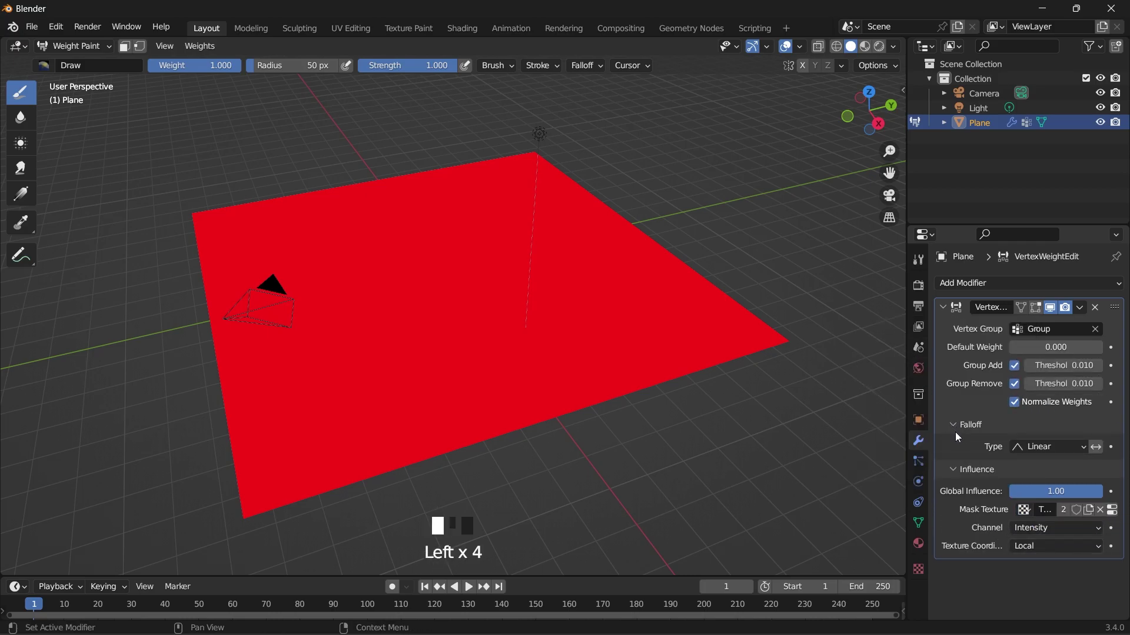
{"action": "left_click", "coordinate": [1059, 448]}
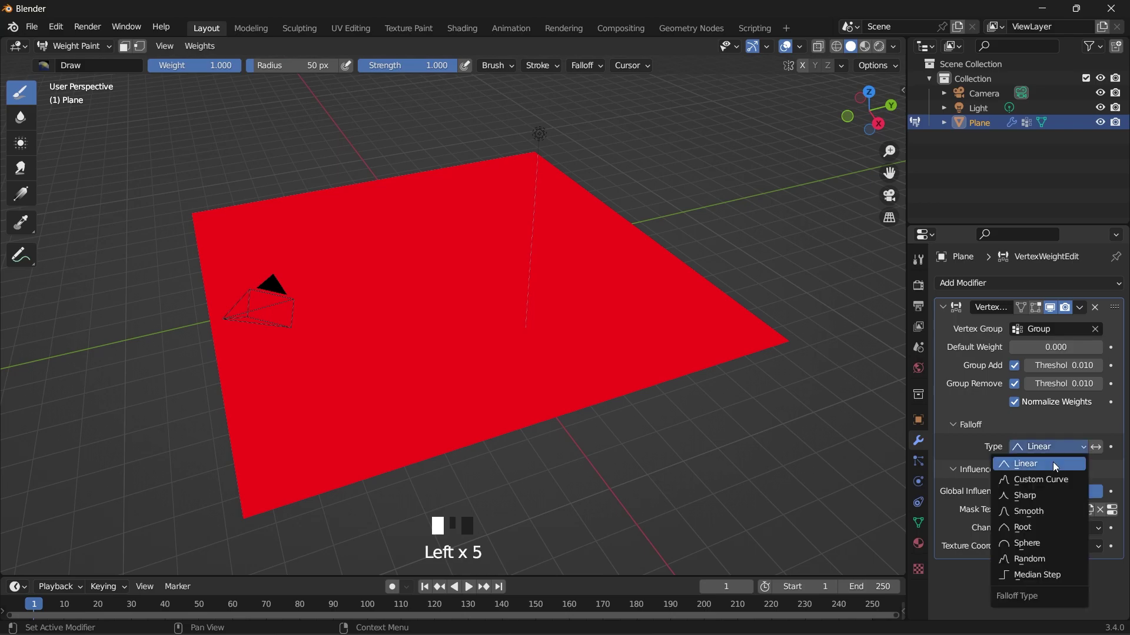
Step: Set the falloff type to Random and raise the Group Remove threshold to 0.875
{"action": "left_click", "coordinate": [1033, 562]}
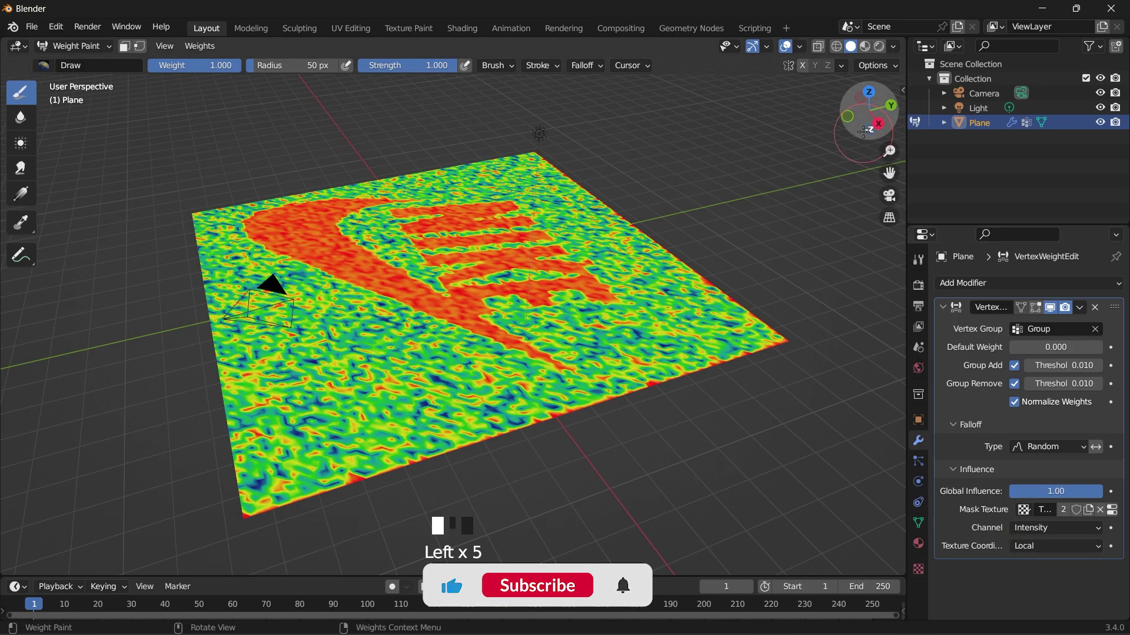
{"action": "left_click_drag", "start_coordinate": [863, 131], "coordinate": [857, 131]}
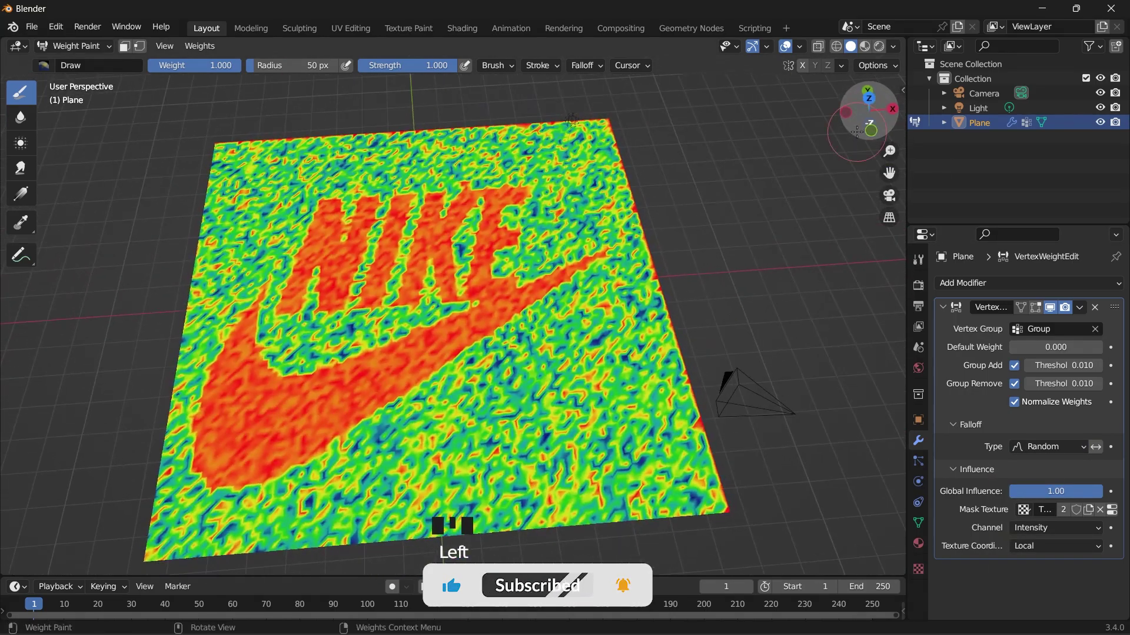
{"action": "left_click_drag", "start_coordinate": [1059, 383], "coordinate": [1097, 384]}
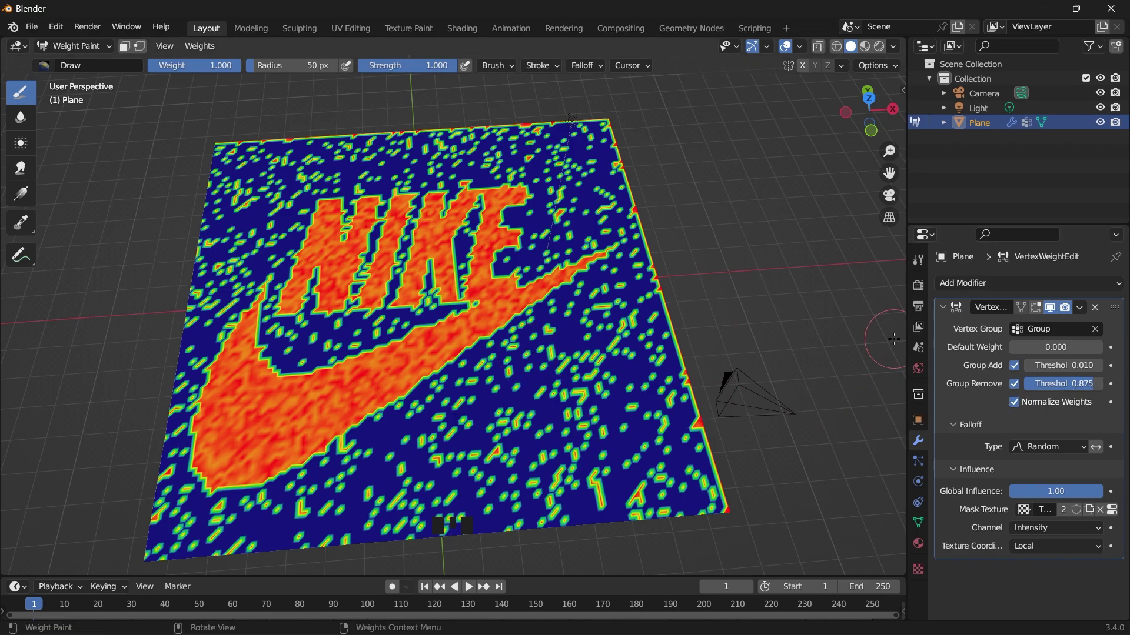
Step: Add a Subdivision Surface modifier above the Vertex Weight Edit with viewport level 2, then zoom in
{"action": "left_click", "coordinate": [973, 288]}
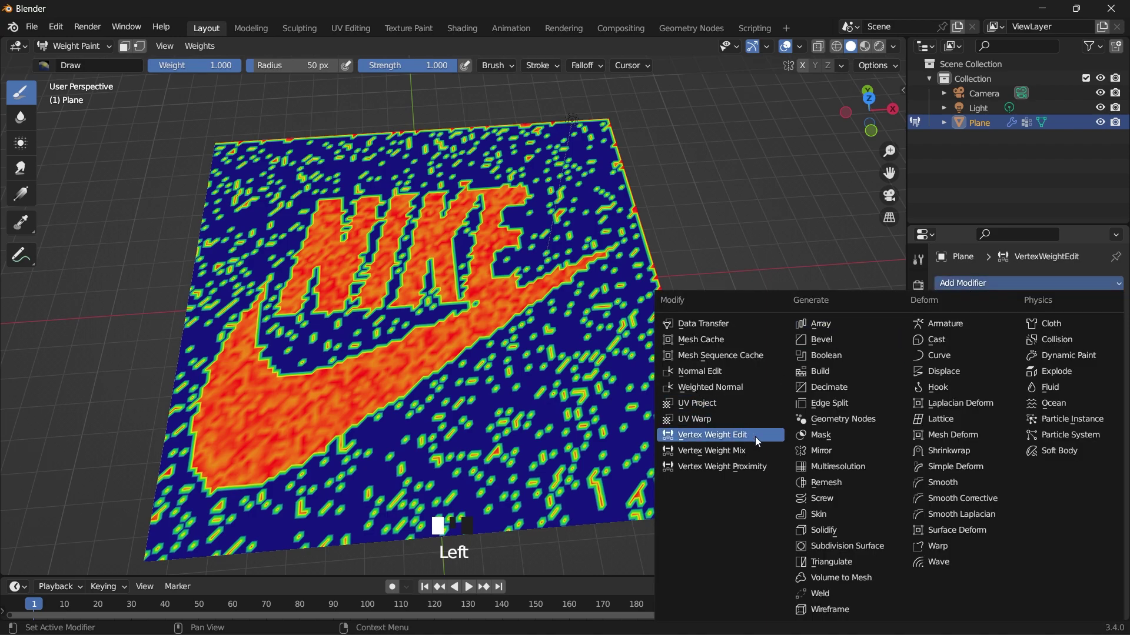
{"action": "left_click", "coordinate": [830, 547]}
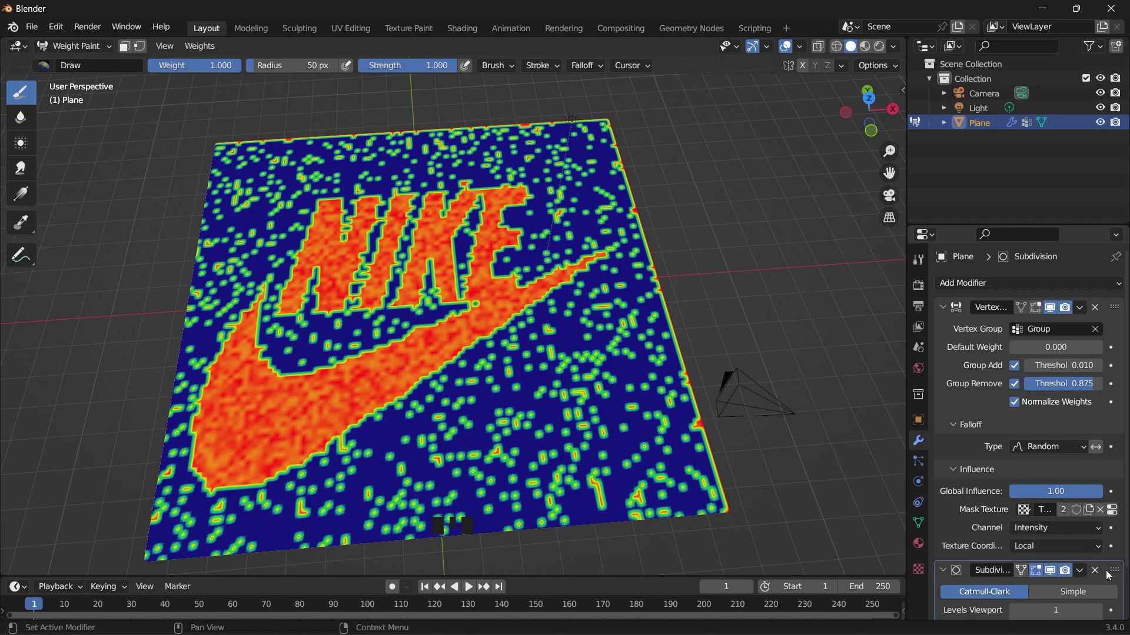
{"action": "left_click_drag", "start_coordinate": [1113, 570], "coordinate": [1110, 302]}
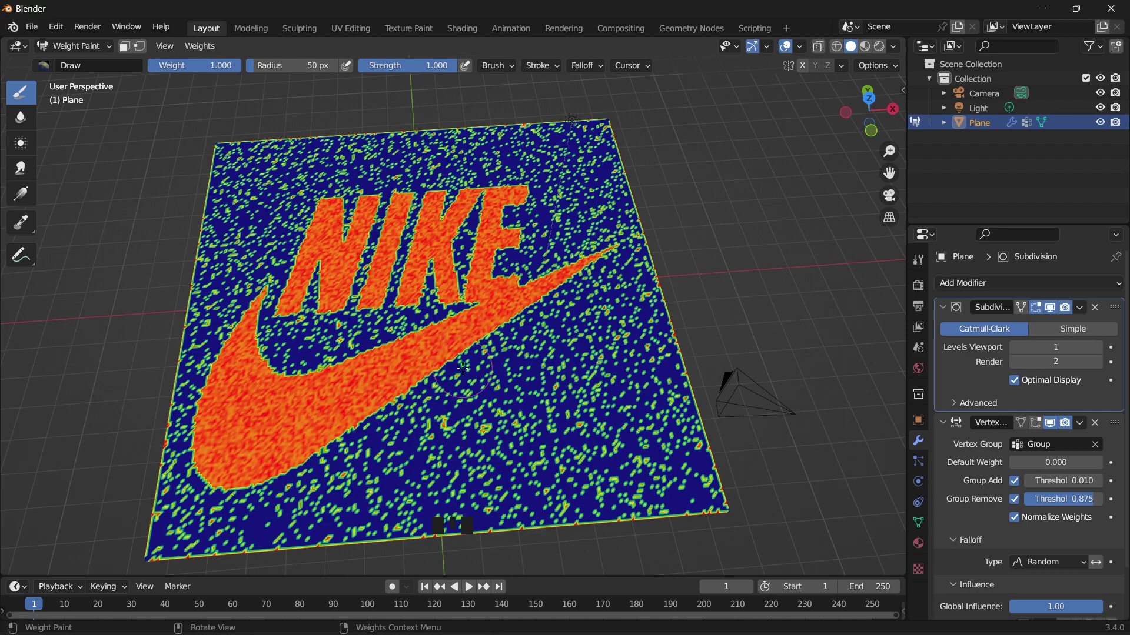
{"action": "left_click", "coordinate": [1099, 347]}
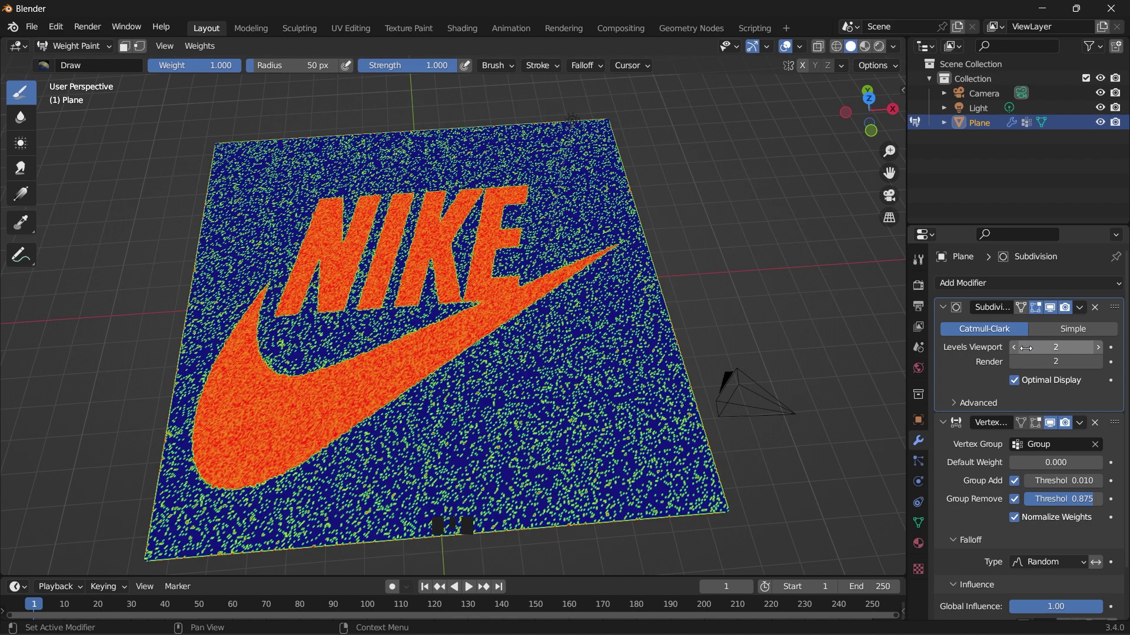
{"action": "left_click_drag", "start_coordinate": [868, 110], "coordinate": [873, 98]}
{"action": "scroll", "coordinate": [594, 207], "scroll_direction": "up", "scroll_amount": 3}
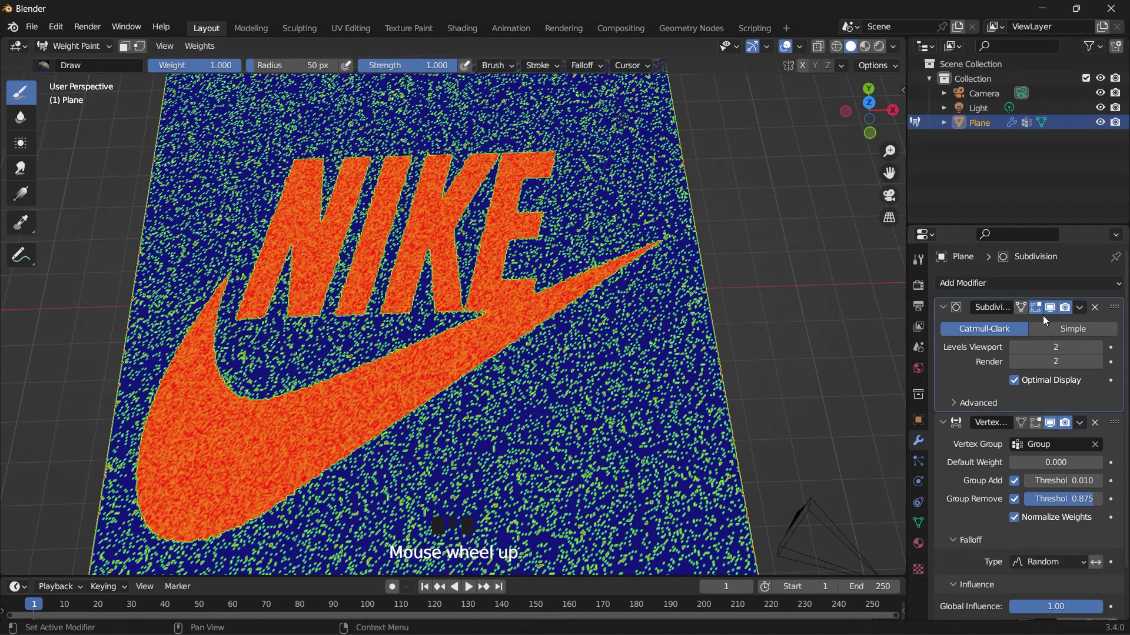
Step: Apply the Subdivision Surface modifier and then the Vertex Weight Edit modifier
{"action": "left_click", "coordinate": [1080, 307]}
{"action": "left_click", "coordinate": [1044, 327]}
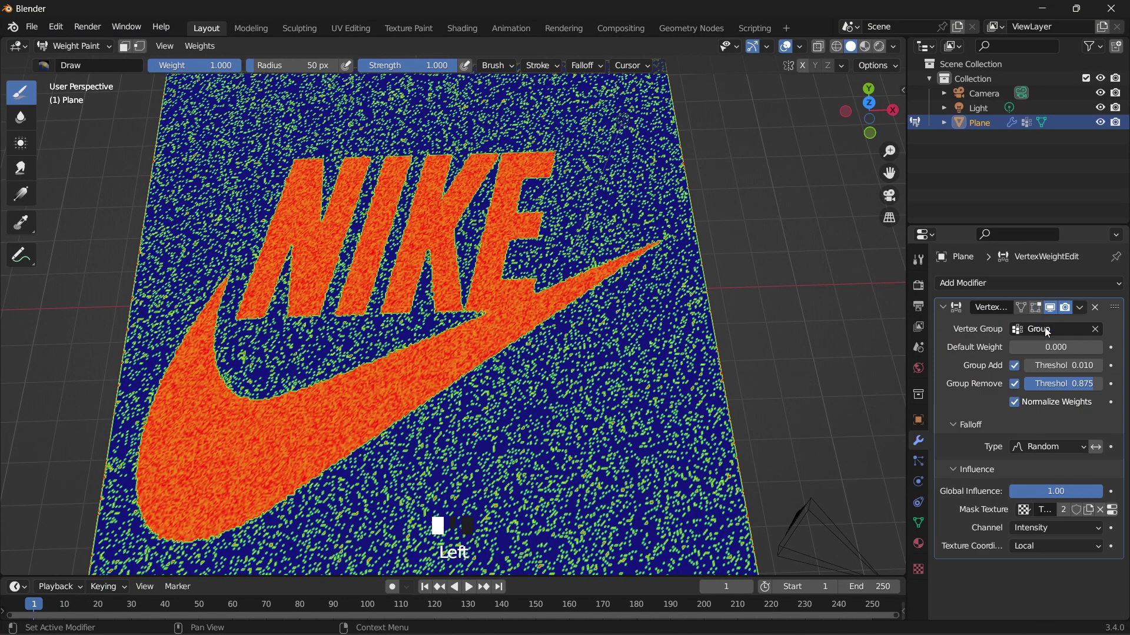
{"action": "key", "text": "ctrl+i"}
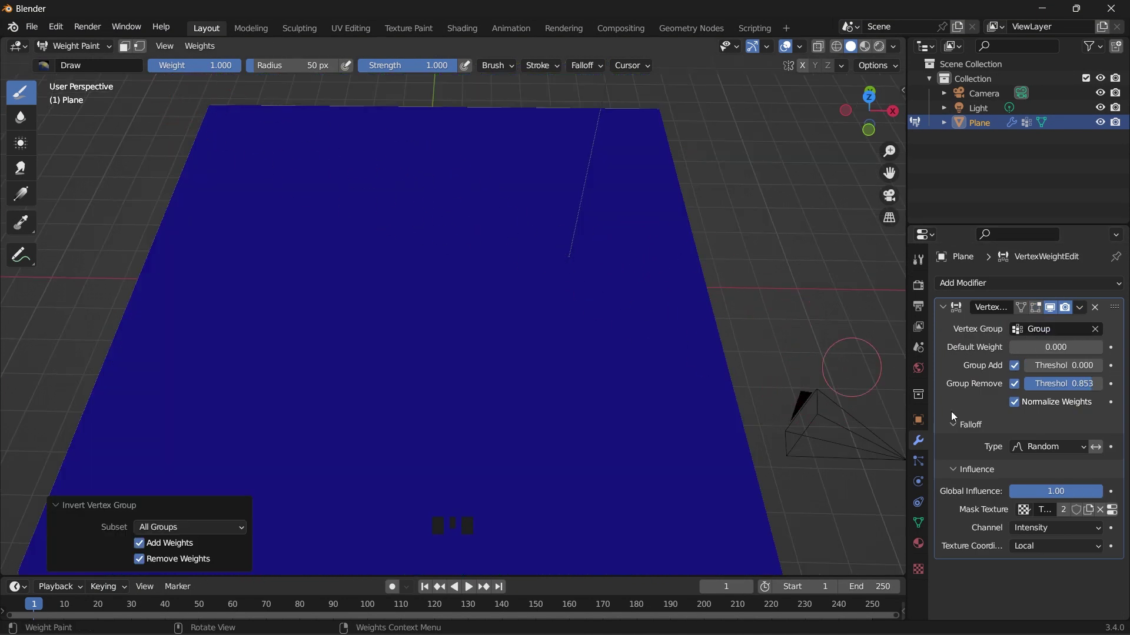
{"action": "key", "text": "ctrl+z"}
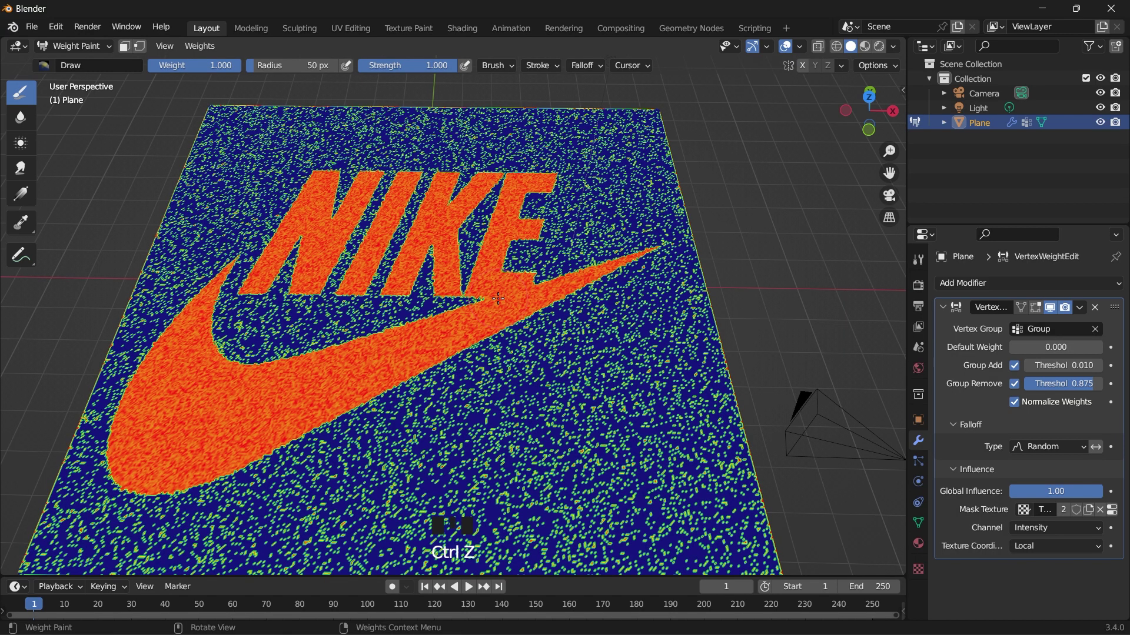
{"action": "left_click", "coordinate": [1079, 308]}
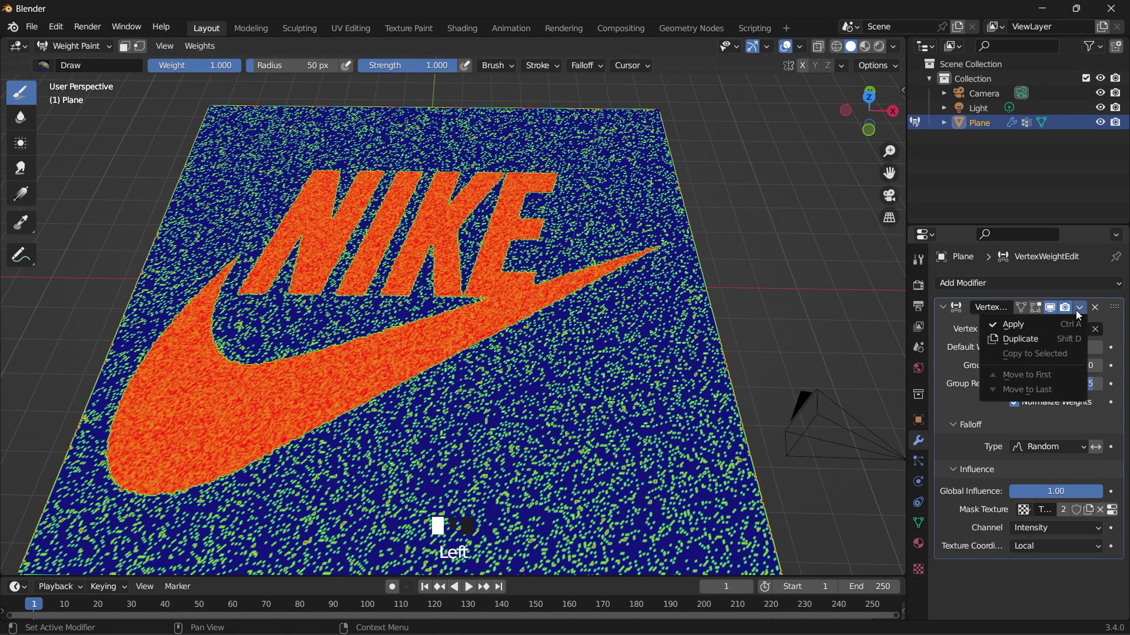
{"action": "left_click", "coordinate": [1030, 329]}
Step: Invert the plane's vertex weights and clean the vertex group via the Weights menu
{"action": "left_click", "coordinate": [199, 46]}
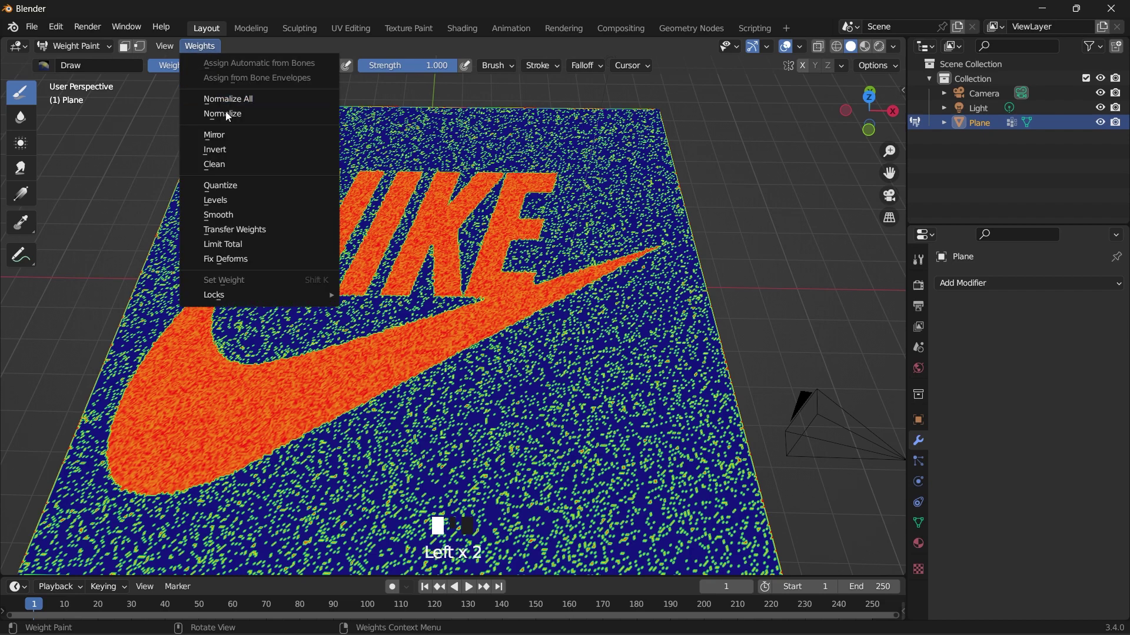
{"action": "left_click", "coordinate": [218, 150]}
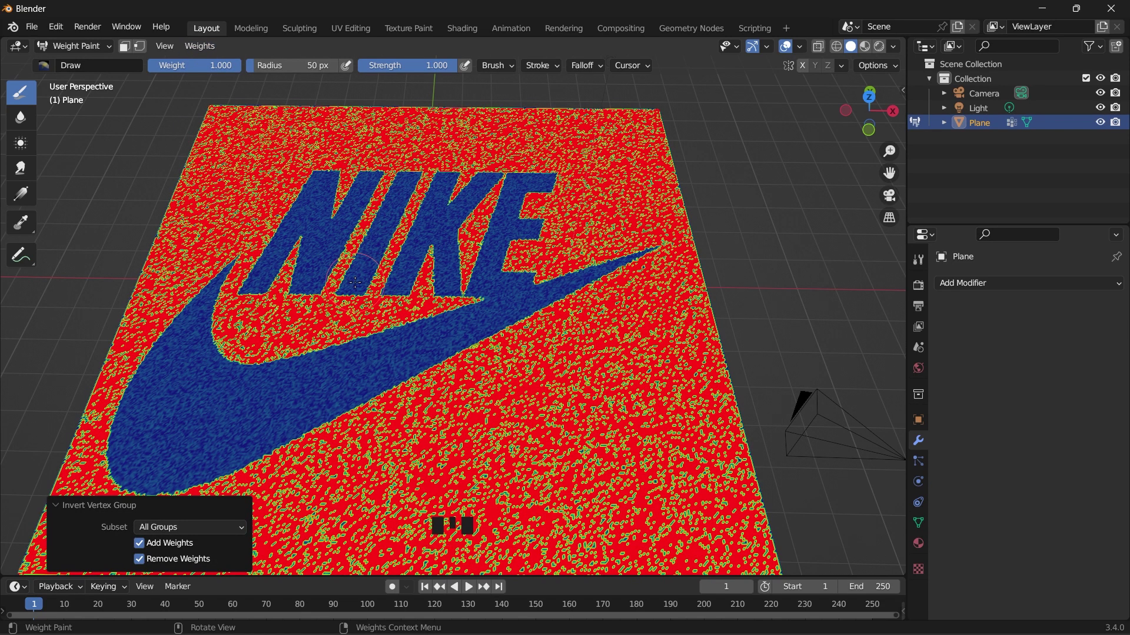
{"action": "left_click", "coordinate": [191, 48]}
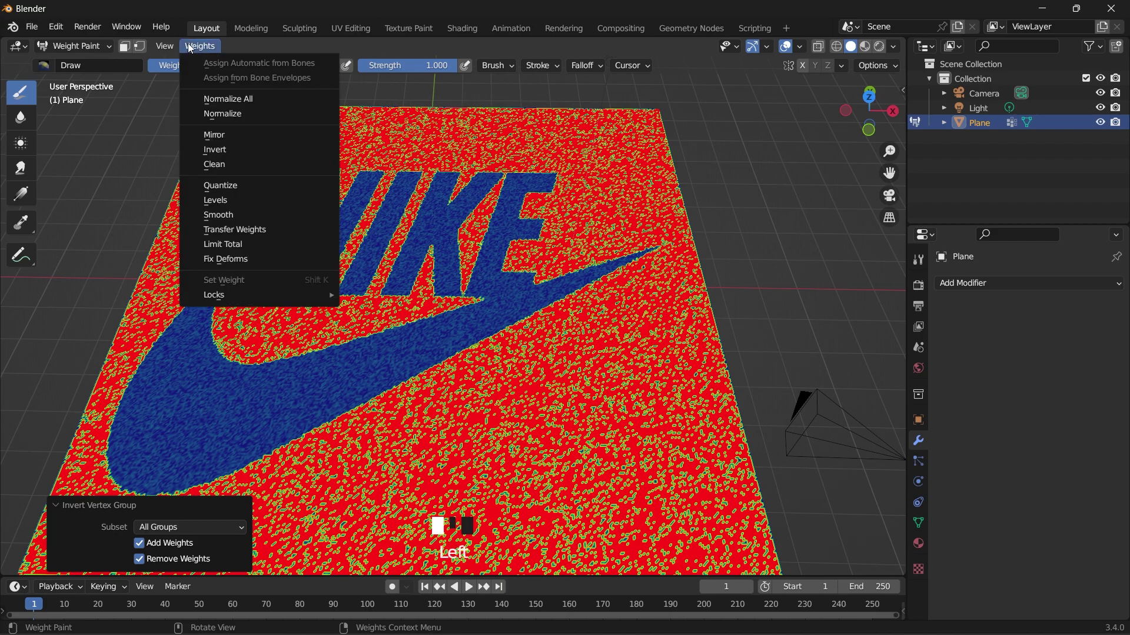
{"action": "left_click", "coordinate": [215, 165]}
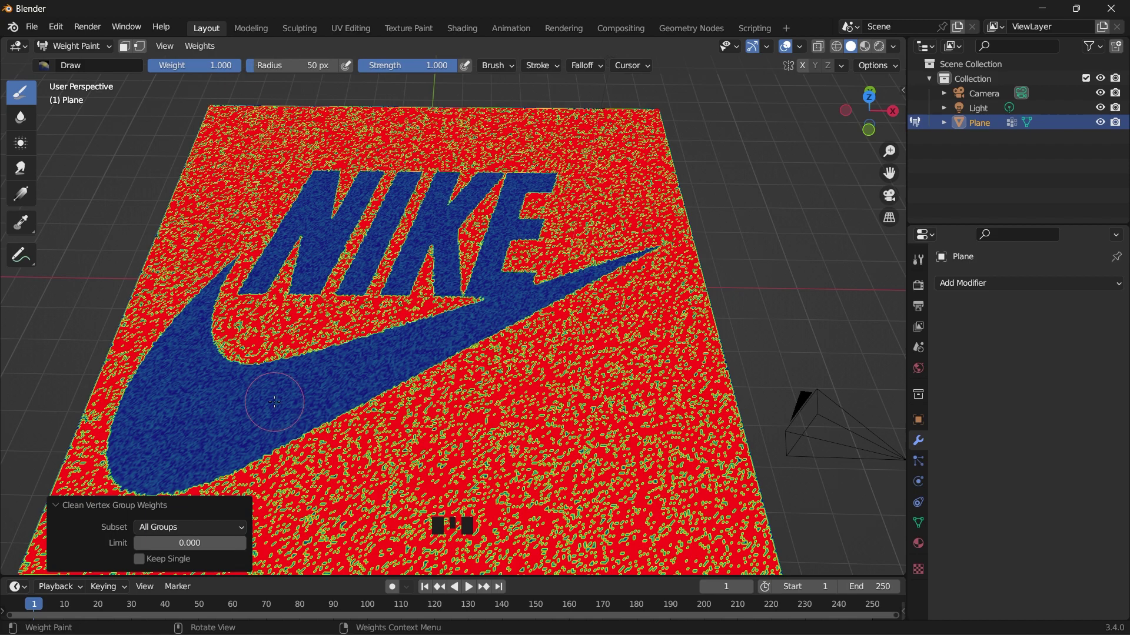
Step: Raise the weight Clean Limit to 0.740, undoing a stray painted spot
{"action": "mouse_move", "coordinate": [189, 543]}
{"action": "left_mouse_down"}
{"action": "mouse_move", "coordinate": [203, 543]}
{"action": "mouse_move", "coordinate": [177, 543]}
{"action": "mouse_move", "coordinate": [202, 543]}
{"action": "left_mouse_up"}
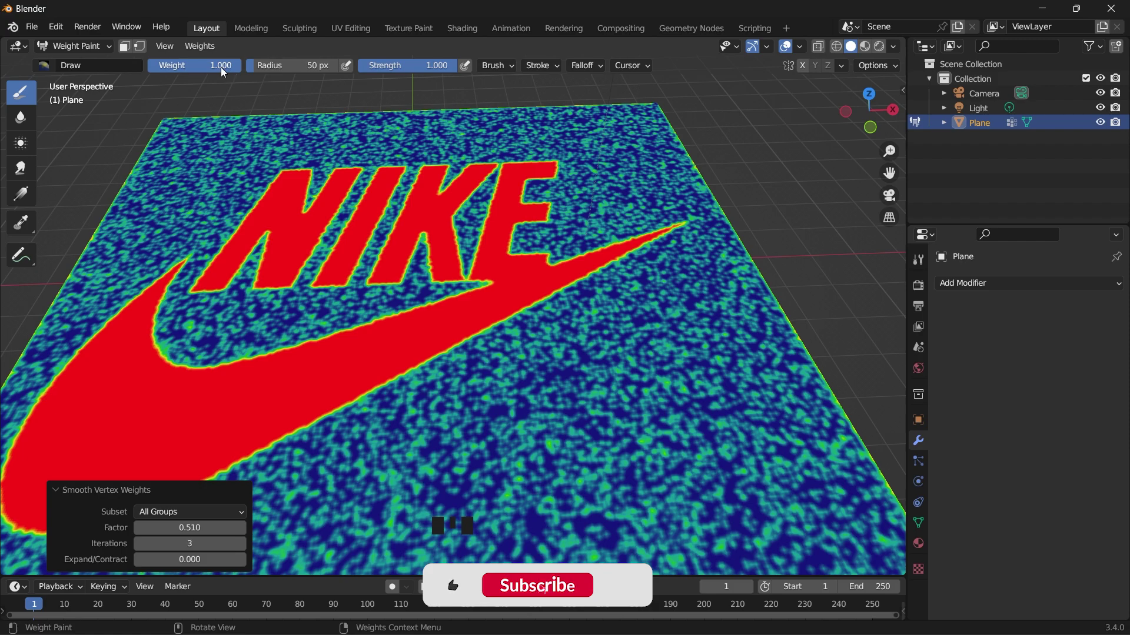
{"action": "left_click", "coordinate": [632, 433]}
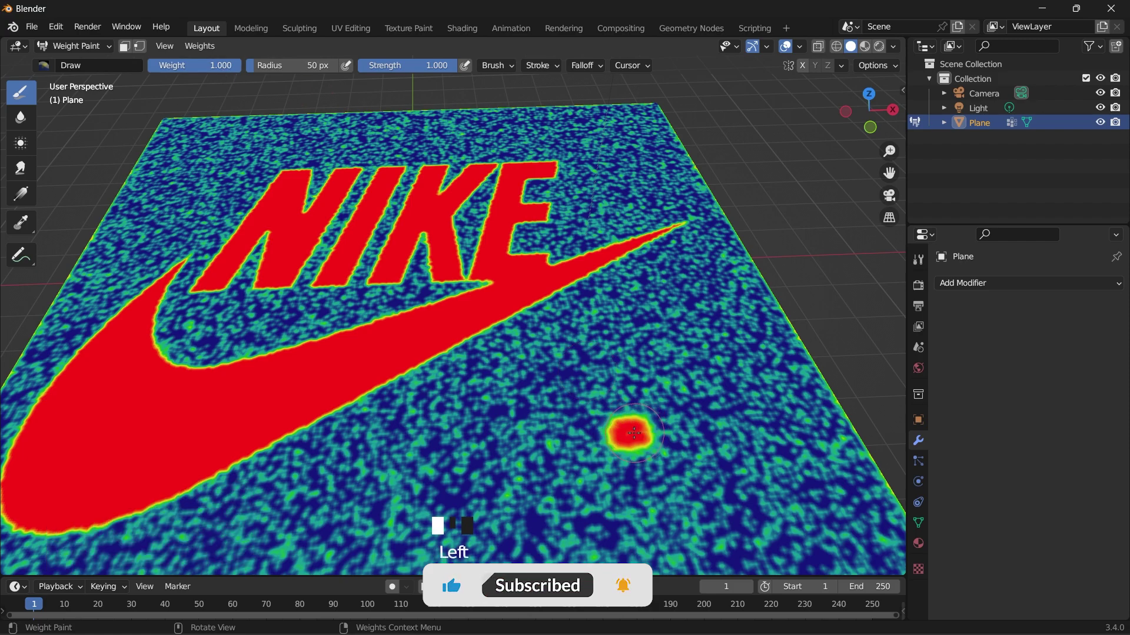
{"action": "key", "text": "ctrl+z"}
Step: Set brush weight to 0.000 and paint out the speckles below the swoosh at lower right
{"action": "left_click_drag", "start_coordinate": [194, 66], "coordinate": [150, 71]}
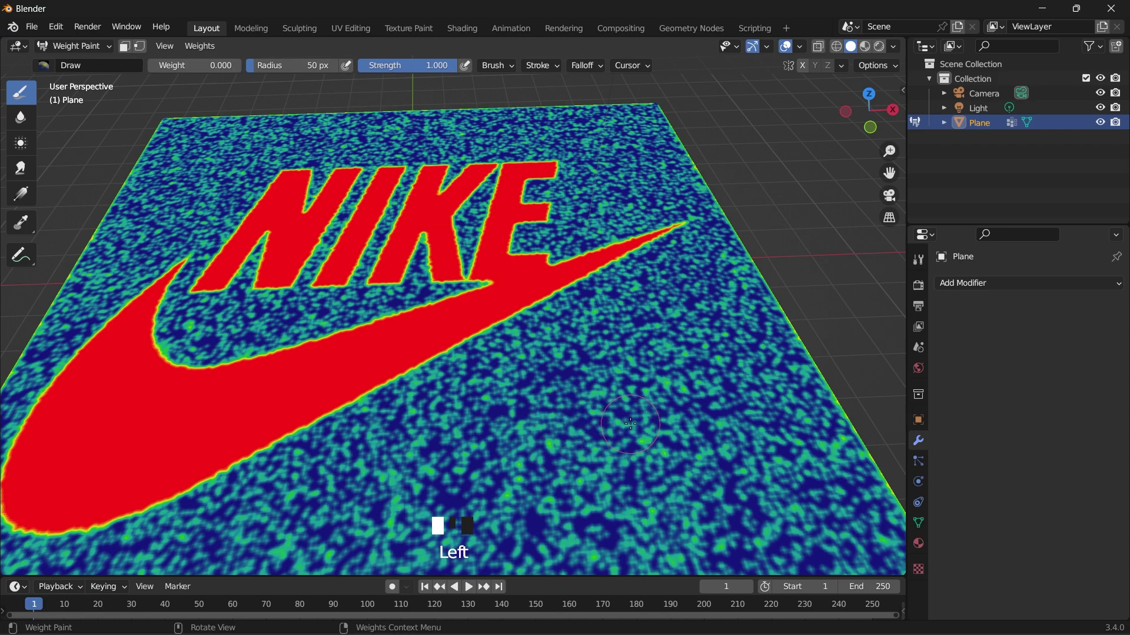
{"action": "mouse_move", "coordinate": [631, 424]}
{"action": "left_mouse_down"}
{"action": "mouse_move", "coordinate": [446, 509]}
{"action": "mouse_move", "coordinate": [485, 491]}
{"action": "mouse_move", "coordinate": [468, 507]}
{"action": "mouse_move", "coordinate": [634, 474]}
{"action": "mouse_move", "coordinate": [405, 463]}
{"action": "mouse_move", "coordinate": [465, 489]}
{"action": "mouse_move", "coordinate": [431, 469]}
{"action": "mouse_move", "coordinate": [372, 468]}
{"action": "mouse_move", "coordinate": [442, 401]}
{"action": "mouse_move", "coordinate": [398, 417]}
{"action": "mouse_move", "coordinate": [677, 304]}
{"action": "mouse_move", "coordinate": [574, 350]}
{"action": "mouse_move", "coordinate": [677, 291]}
{"action": "mouse_move", "coordinate": [662, 303]}
{"action": "mouse_move", "coordinate": [723, 295]}
{"action": "mouse_move", "coordinate": [719, 362]}
{"action": "mouse_move", "coordinate": [690, 290]}
{"action": "mouse_move", "coordinate": [583, 415]}
{"action": "mouse_move", "coordinate": [423, 445]}
{"action": "mouse_move", "coordinate": [505, 429]}
{"action": "mouse_move", "coordinate": [560, 382]}
{"action": "mouse_move", "coordinate": [477, 403]}
{"action": "mouse_move", "coordinate": [509, 362]}
{"action": "mouse_move", "coordinate": [634, 308]}
{"action": "mouse_move", "coordinate": [665, 382]}
{"action": "mouse_move", "coordinate": [604, 497]}
{"action": "mouse_move", "coordinate": [320, 545]}
{"action": "mouse_move", "coordinate": [413, 497]}
{"action": "mouse_move", "coordinate": [357, 526]}
{"action": "mouse_move", "coordinate": [302, 526]}
{"action": "mouse_move", "coordinate": [354, 487]}
{"action": "mouse_move", "coordinate": [281, 501]}
{"action": "left_mouse_up"}
{"action": "mouse_move", "coordinate": [429, 499]}
{"action": "left_mouse_down"}
{"action": "mouse_move", "coordinate": [502, 528]}
{"action": "mouse_move", "coordinate": [521, 518]}
{"action": "mouse_move", "coordinate": [693, 536]}
{"action": "mouse_move", "coordinate": [730, 467]}
{"action": "mouse_move", "coordinate": [675, 511]}
{"action": "mouse_move", "coordinate": [616, 504]}
{"action": "left_mouse_up"}
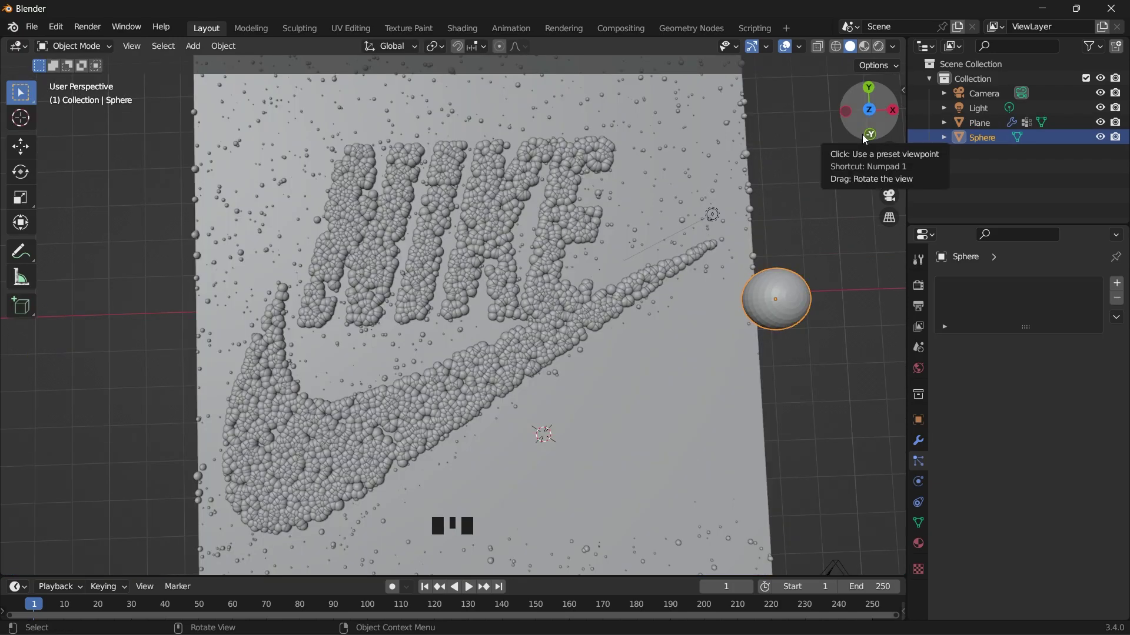
Step: Switch to Object Mode and orbit to view the grey spheres forming the NIKE lettering and swoosh
{"action": "left_click", "coordinate": [869, 111]}
{"action": "left_click_drag", "start_coordinate": [868, 111], "coordinate": [869, 195]}
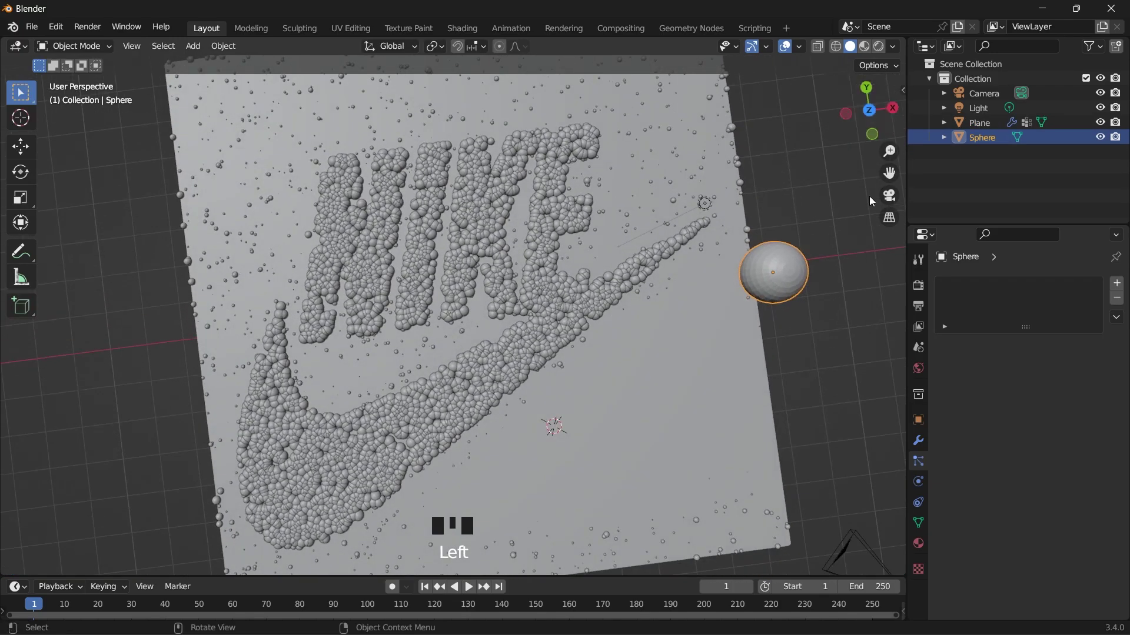
{"action": "left_click", "coordinate": [917, 464]}
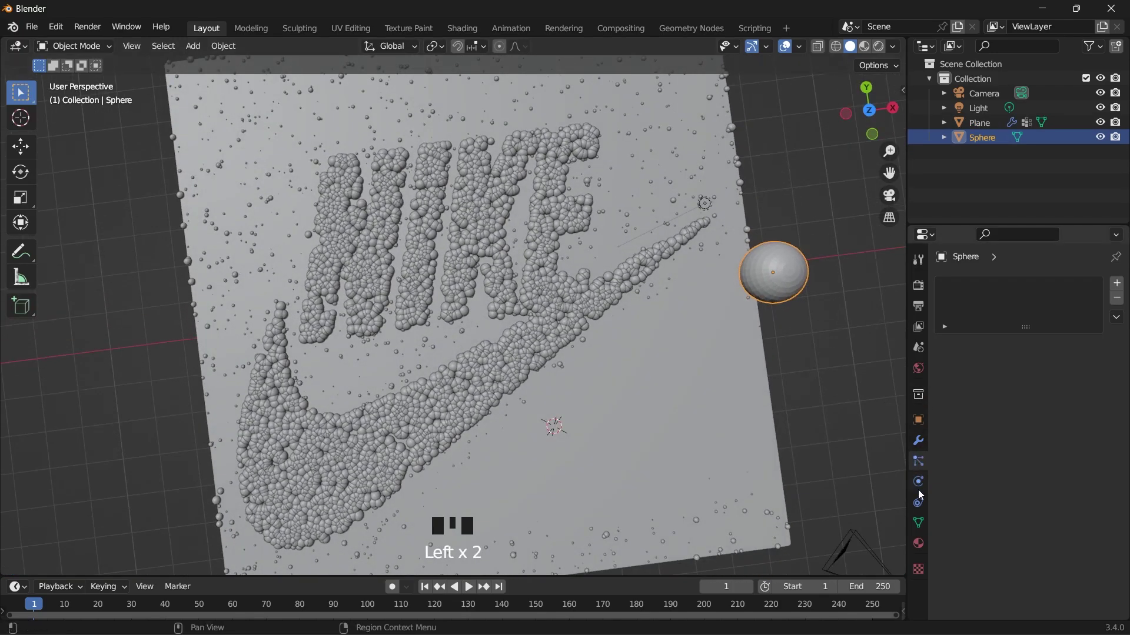
{"action": "left_click_drag", "start_coordinate": [858, 125], "coordinate": [683, 271]}
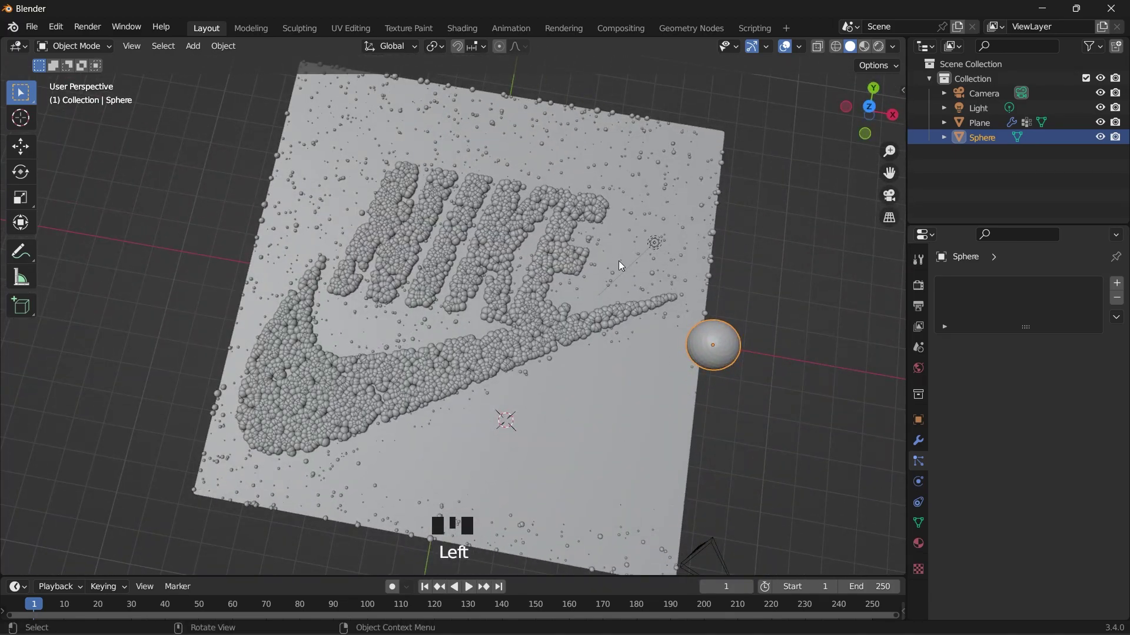